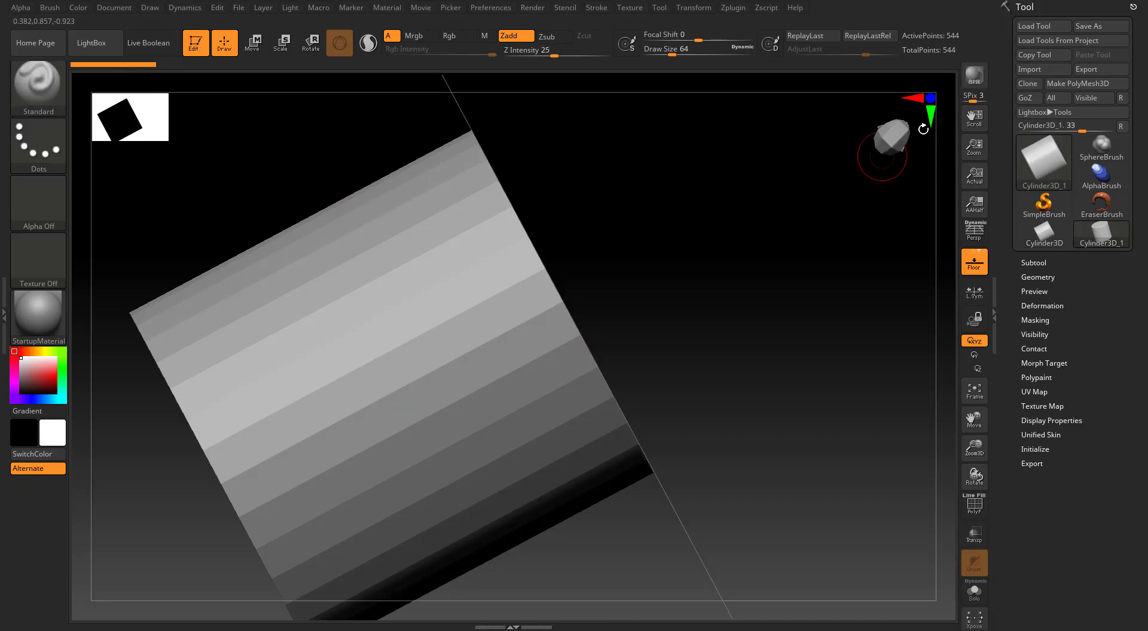
Convert the cylinder into a PolyMesh3D and stand it upright in a straight side view
left_click(1081, 85)
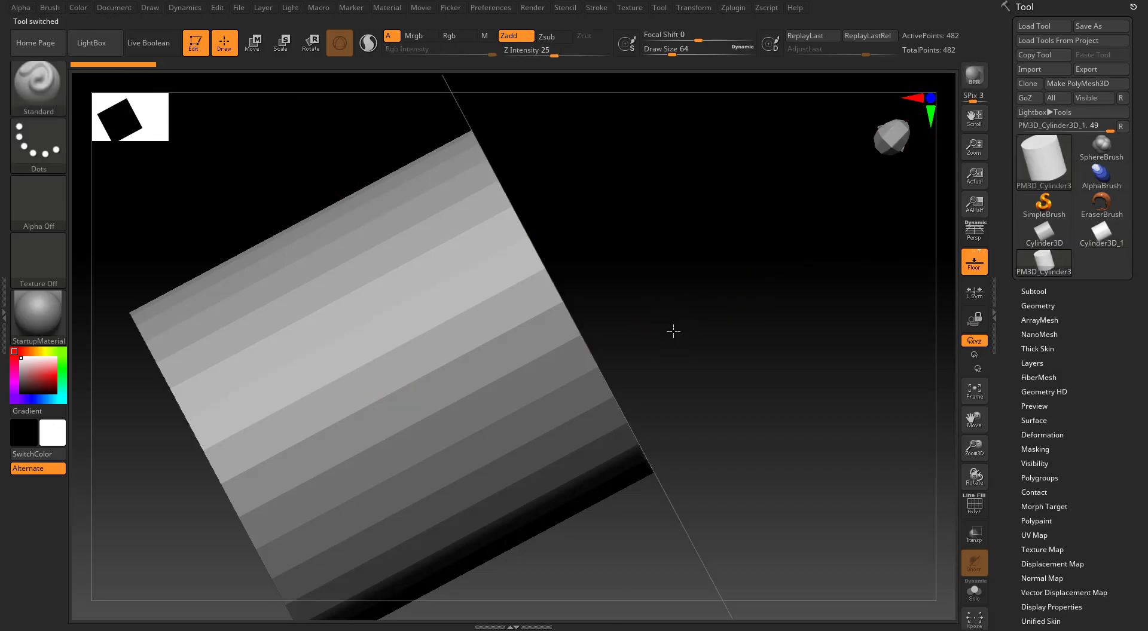
right_click_drag(671, 331, 598, 250, "ctrl")
left_click_drag(590, 275, 661, 342)
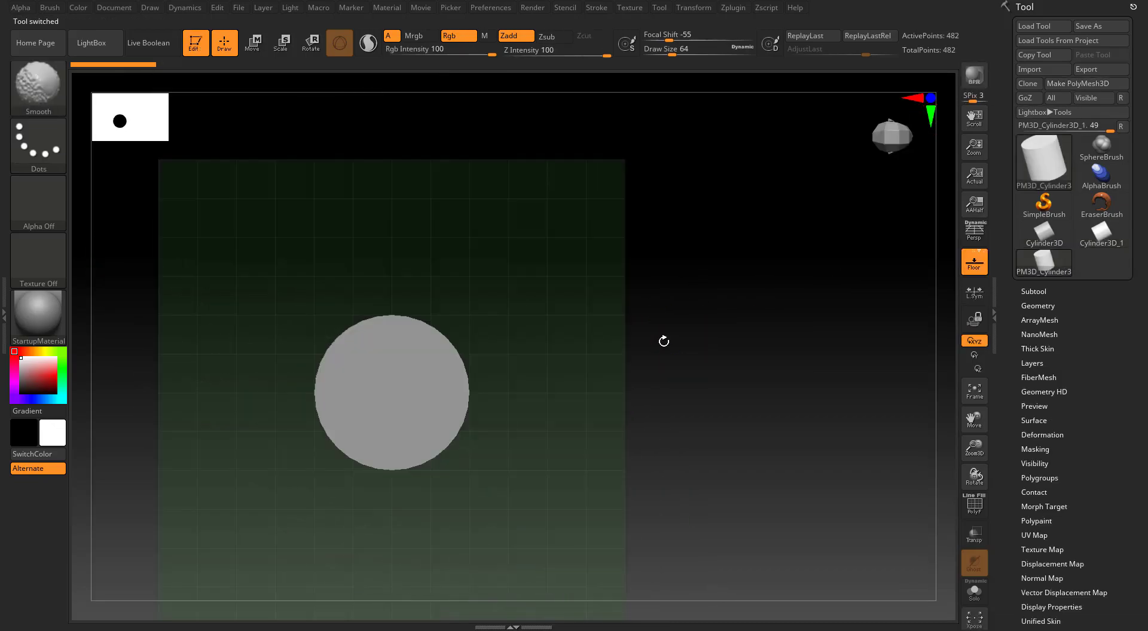
left_click_drag(733, 426, 753, 308)
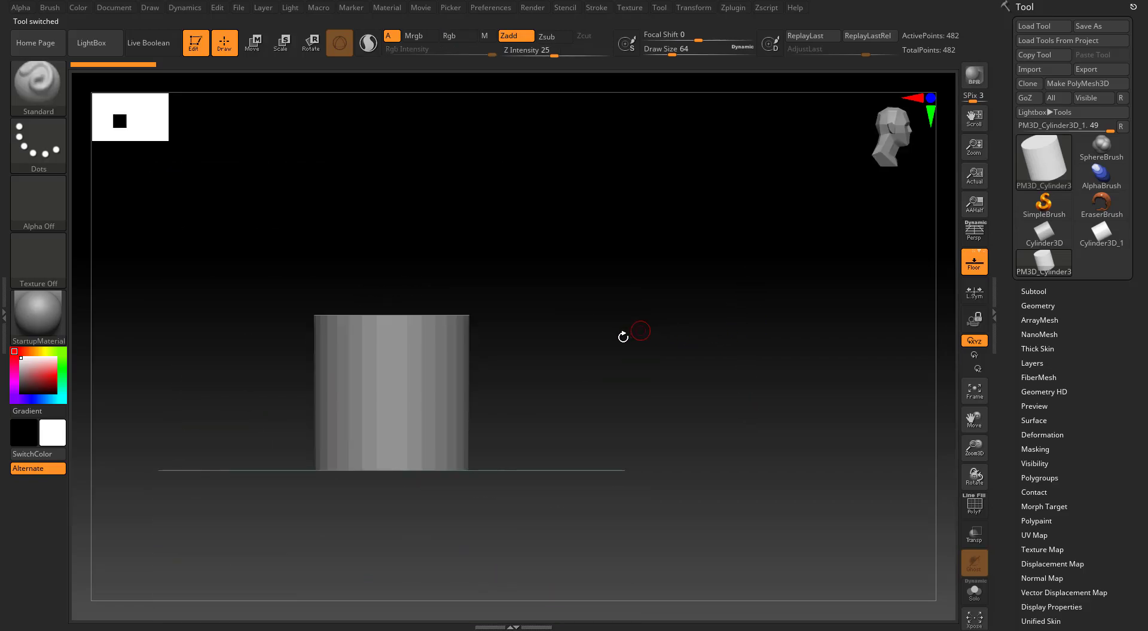
left_click_drag(636, 333, 748, 289, "alt")
Try switching the floor grid off and on and toggling its additional axis planes around the cylinder
left_click(974, 266)
left_click_drag(702, 321, 700, 404)
left_click(979, 270)
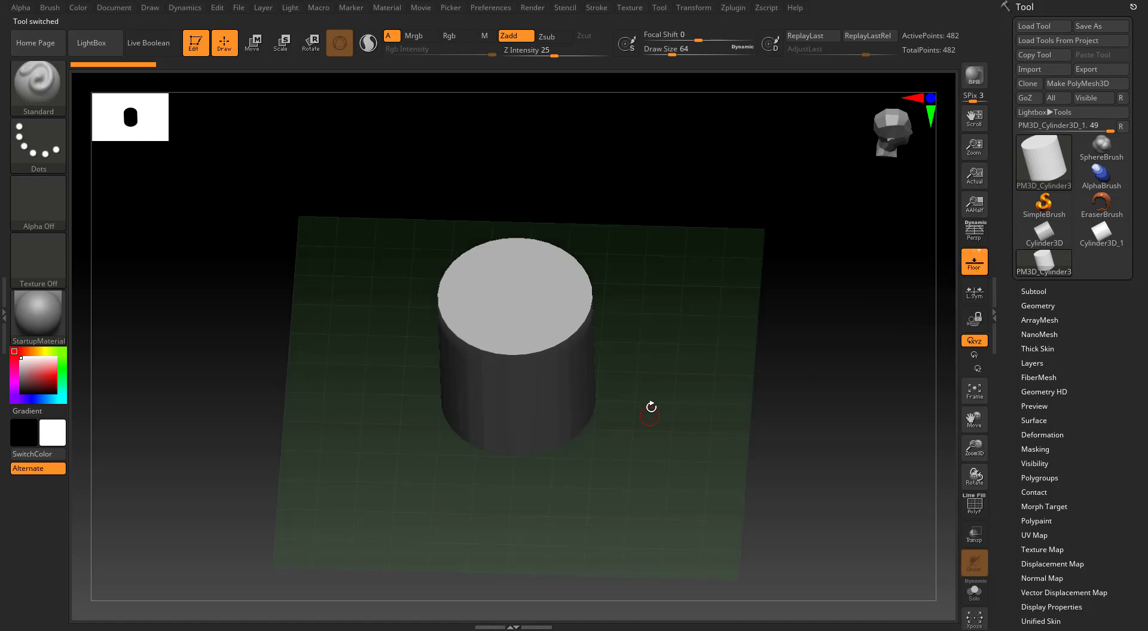
left_click(975, 251)
left_click(979, 251)
left_click(975, 251)
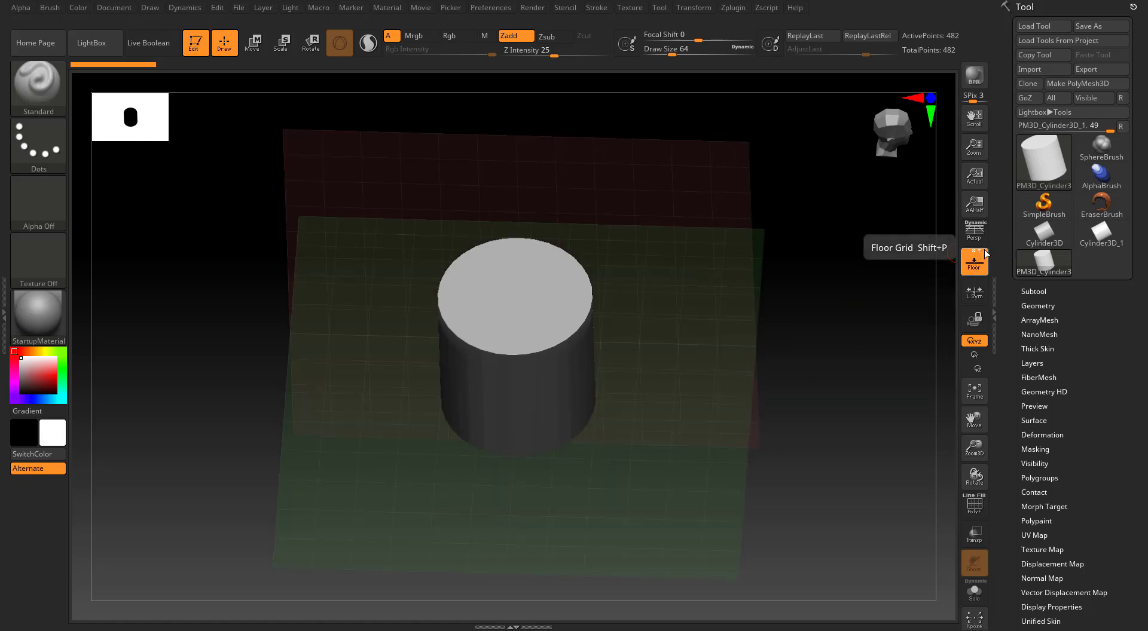
left_click(980, 251)
left_click(983, 252)
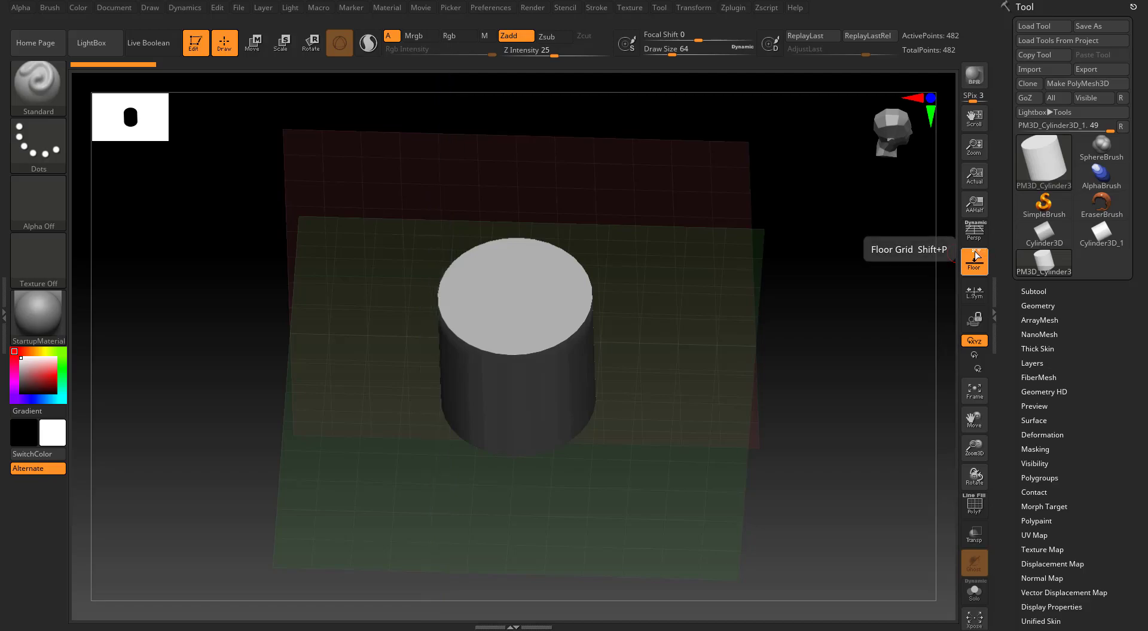
left_click(982, 253)
left_click_drag(849, 310, 794, 328)
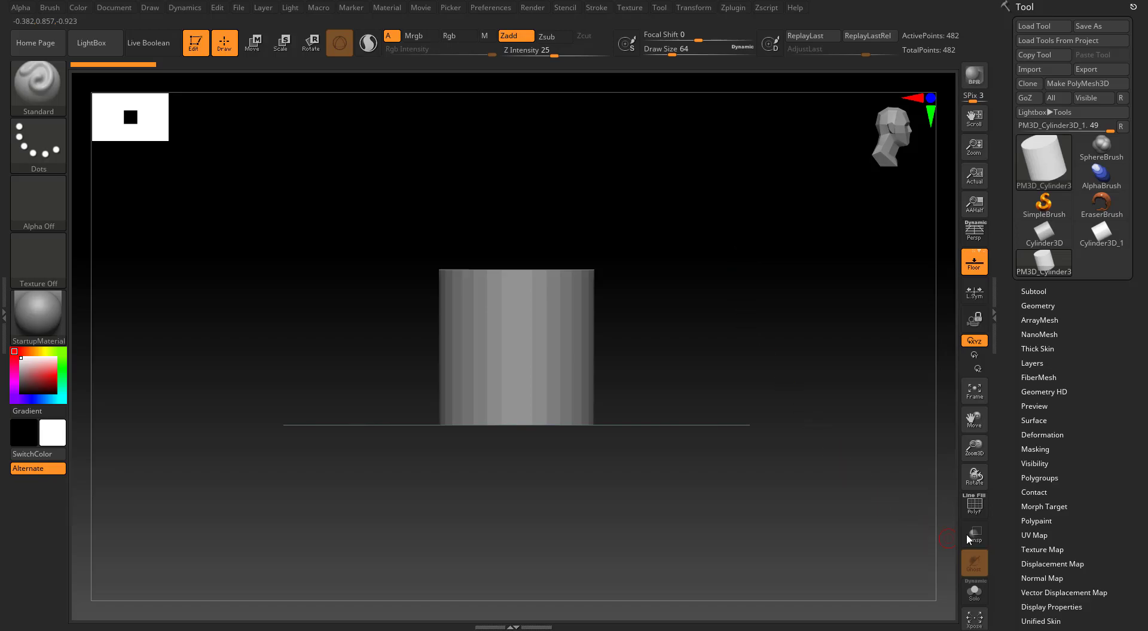
Display the polyframe wireframe on the cylinder and switch to Move mode with the gizmo
left_click(975, 505)
left_click_drag(705, 260, 670, 296)
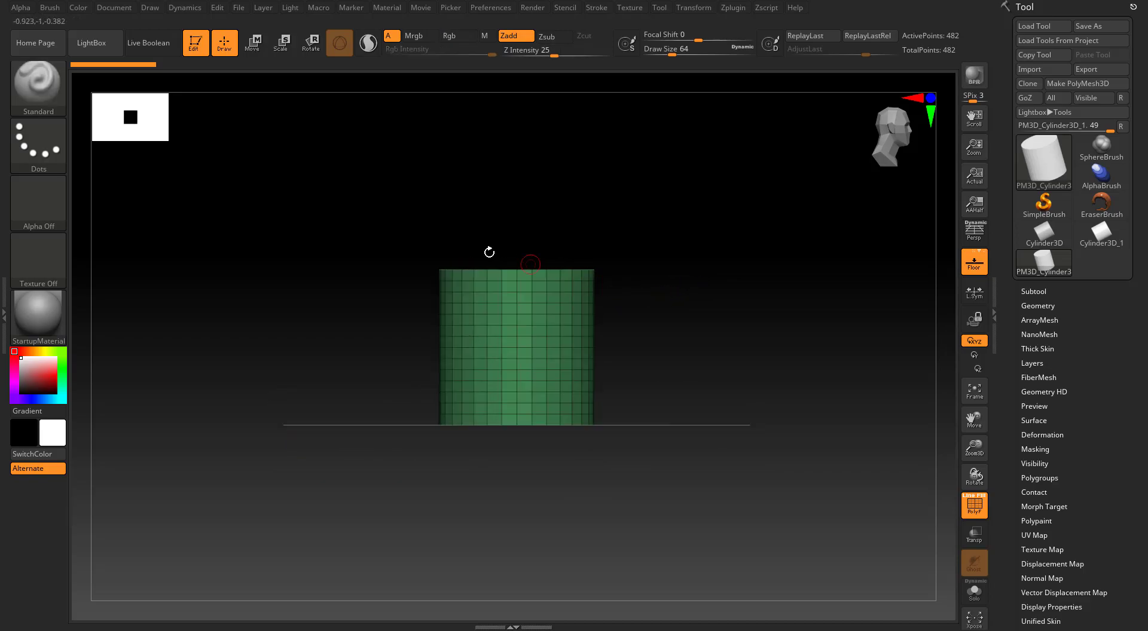
left_click(256, 48)
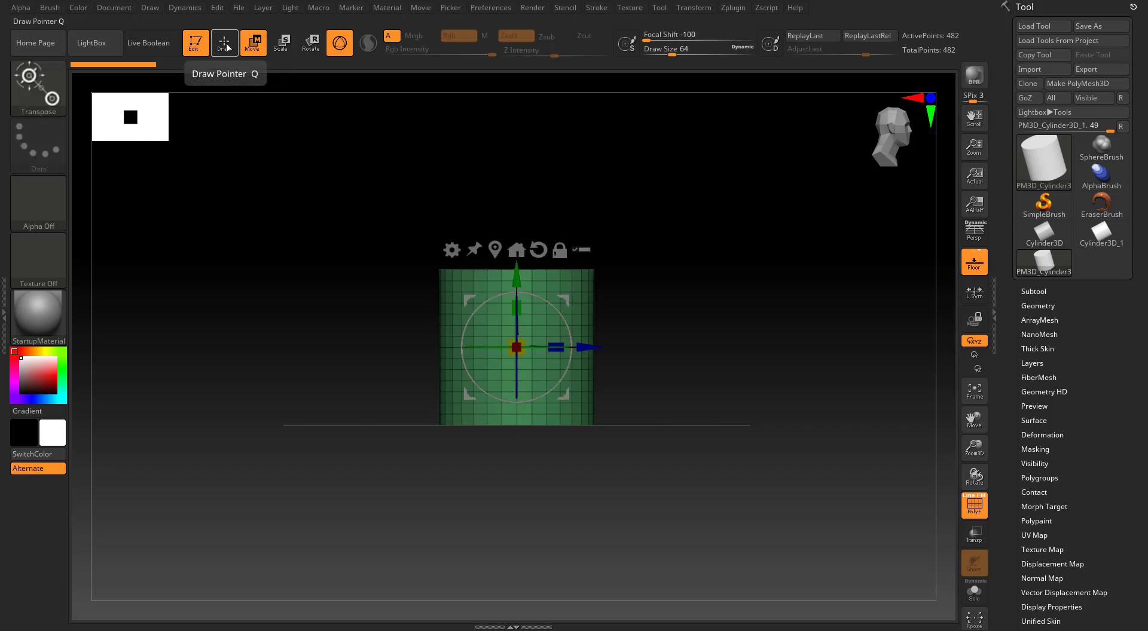
Cycle through the Draw, Rotate and Scale modes and return to Move mode
left_click(225, 46)
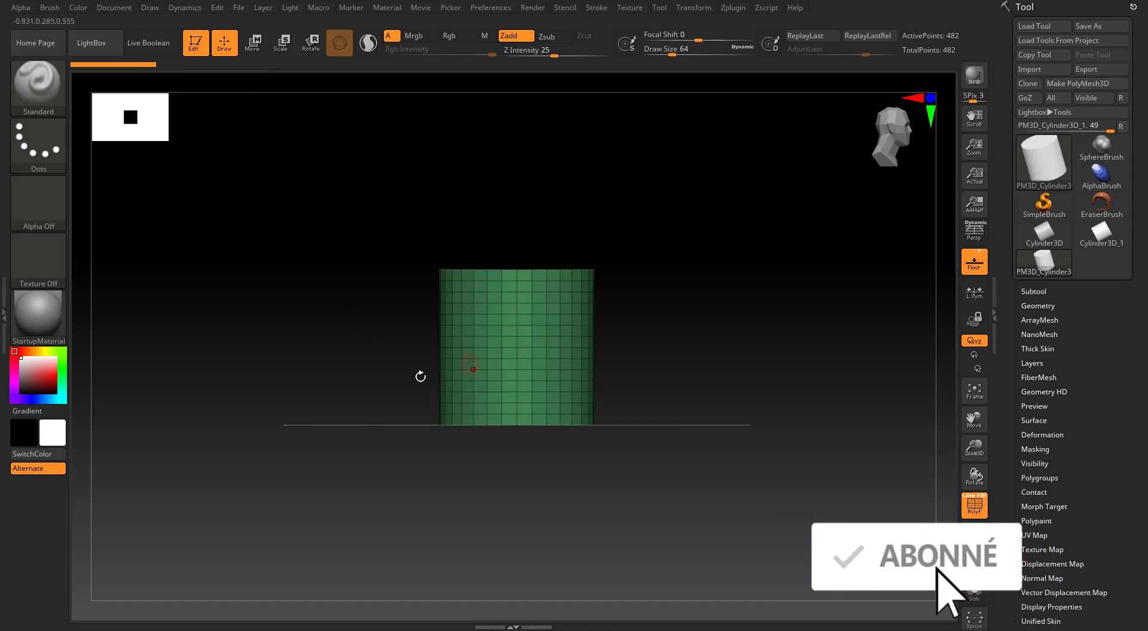
key("w")
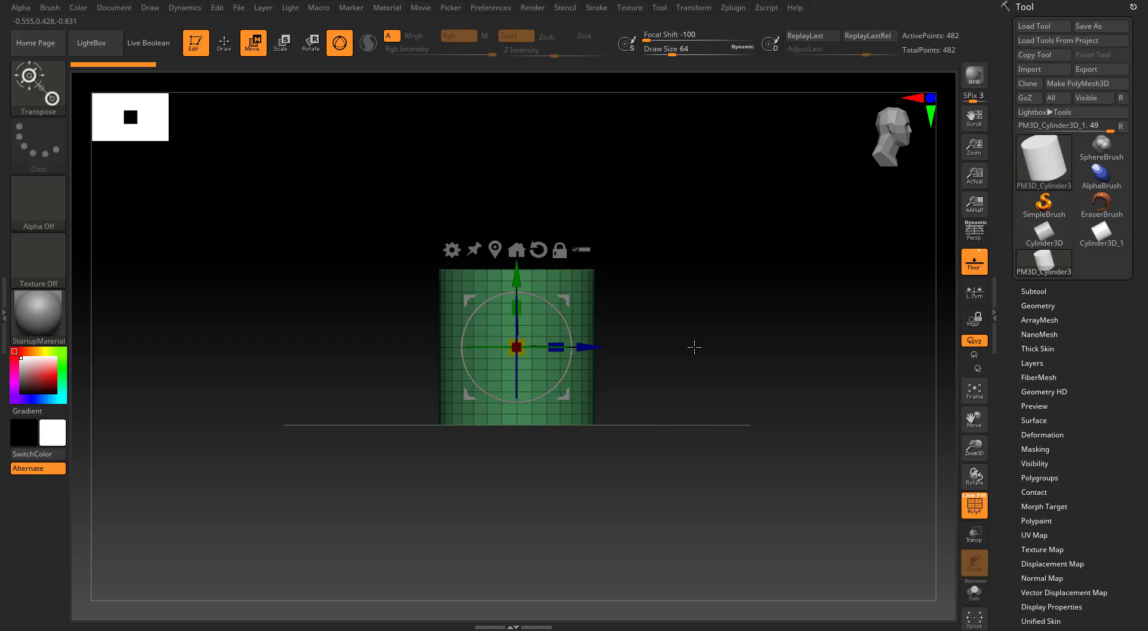
key("q")
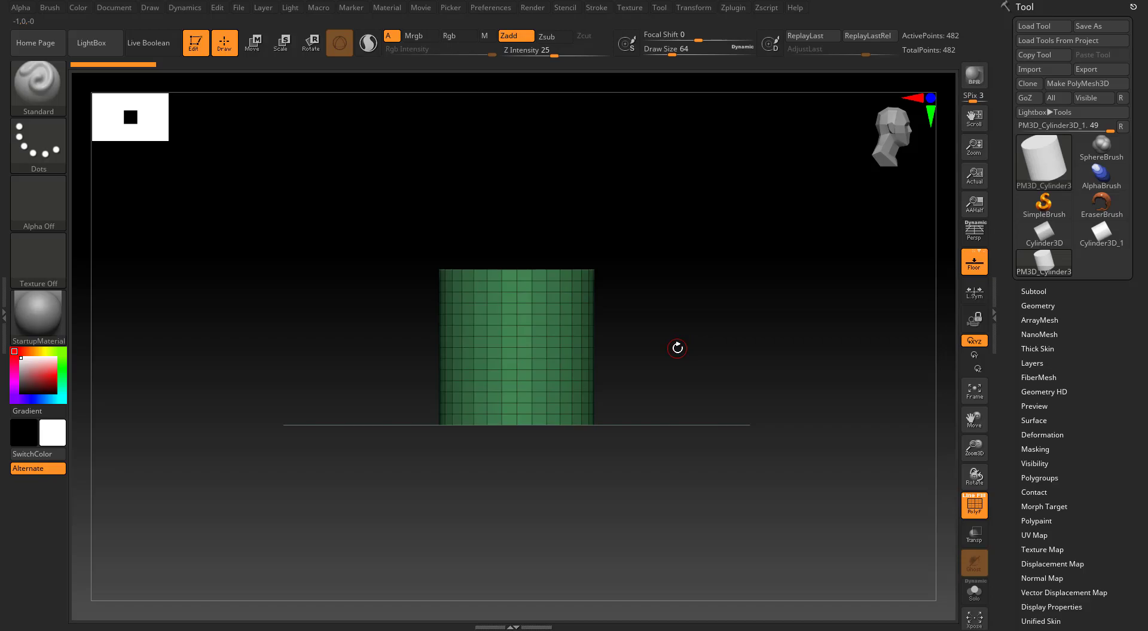
key("w")
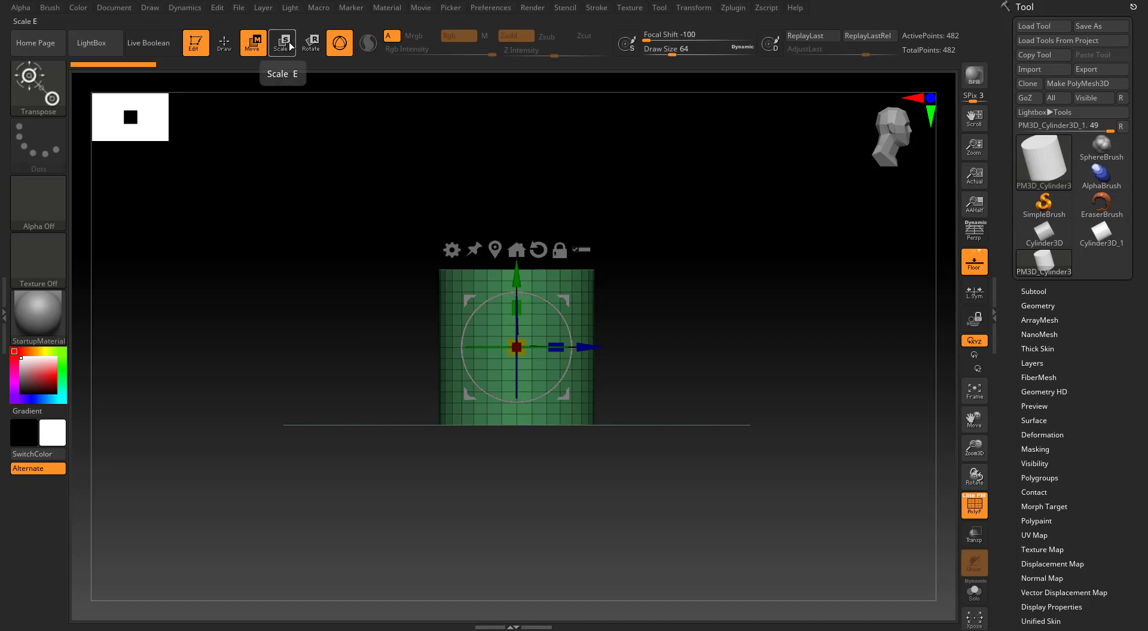
left_click(307, 47)
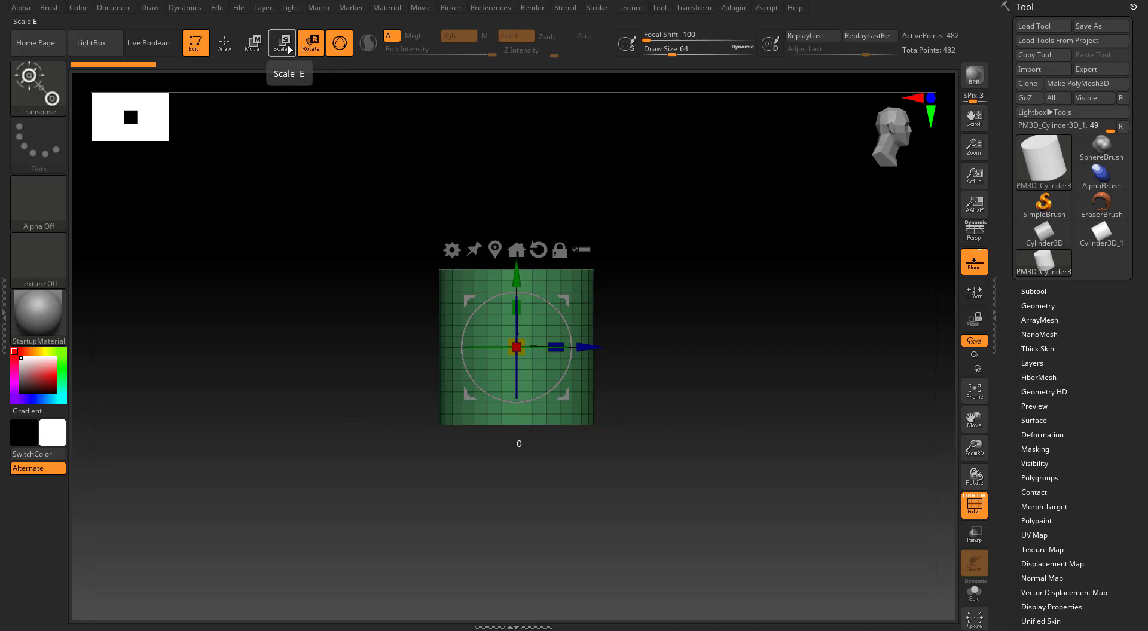
left_click(285, 48)
left_click(309, 44)
left_click(253, 43)
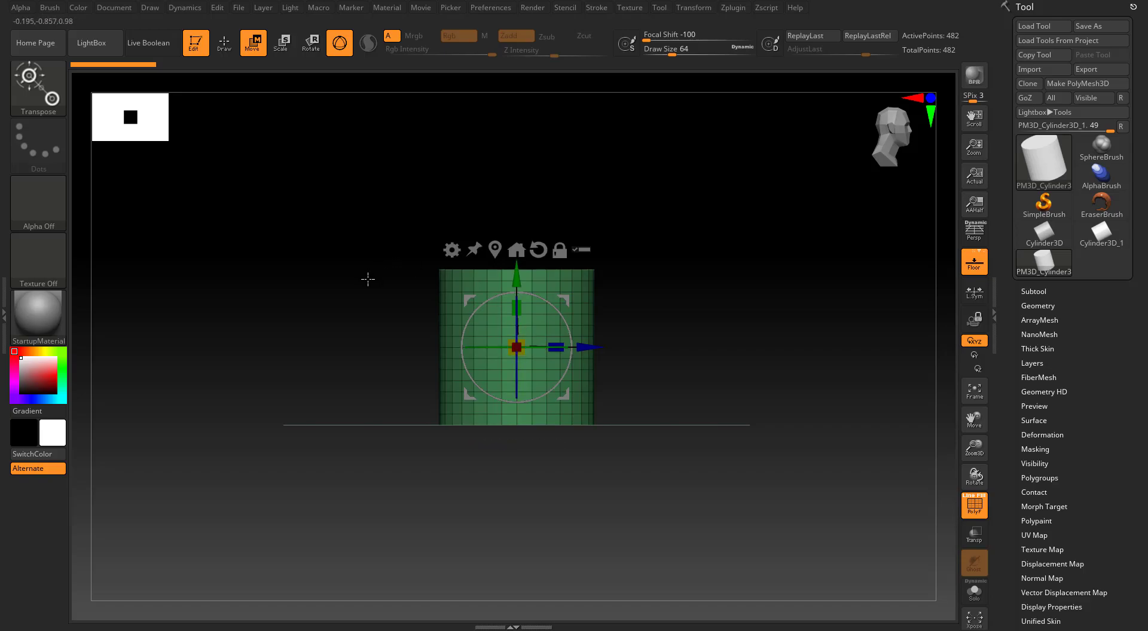
Try the transpose line in Scale, Rotate and Move modes, and restore the gizmo in a front view
key("y")
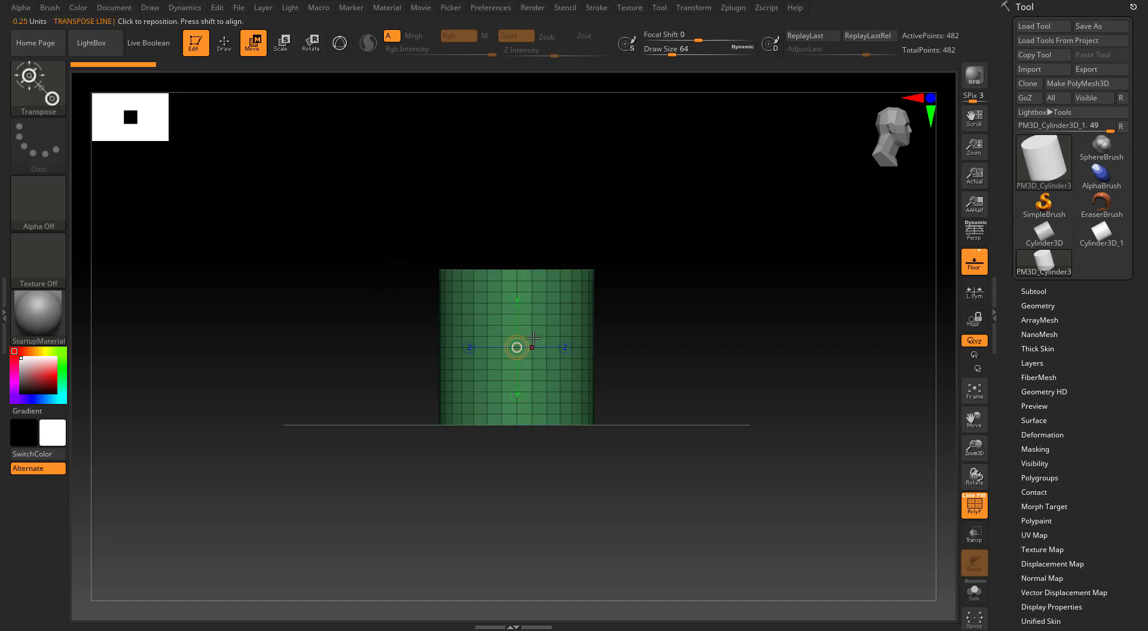
left_click_drag(599, 356, 630, 368)
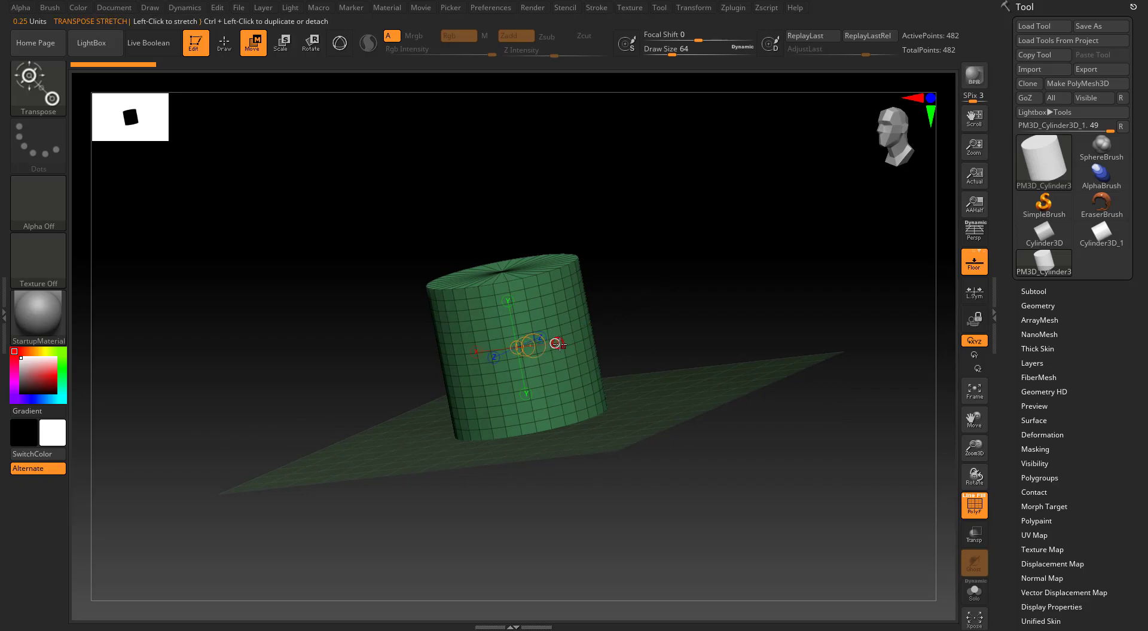
left_click(283, 50)
left_click(309, 49)
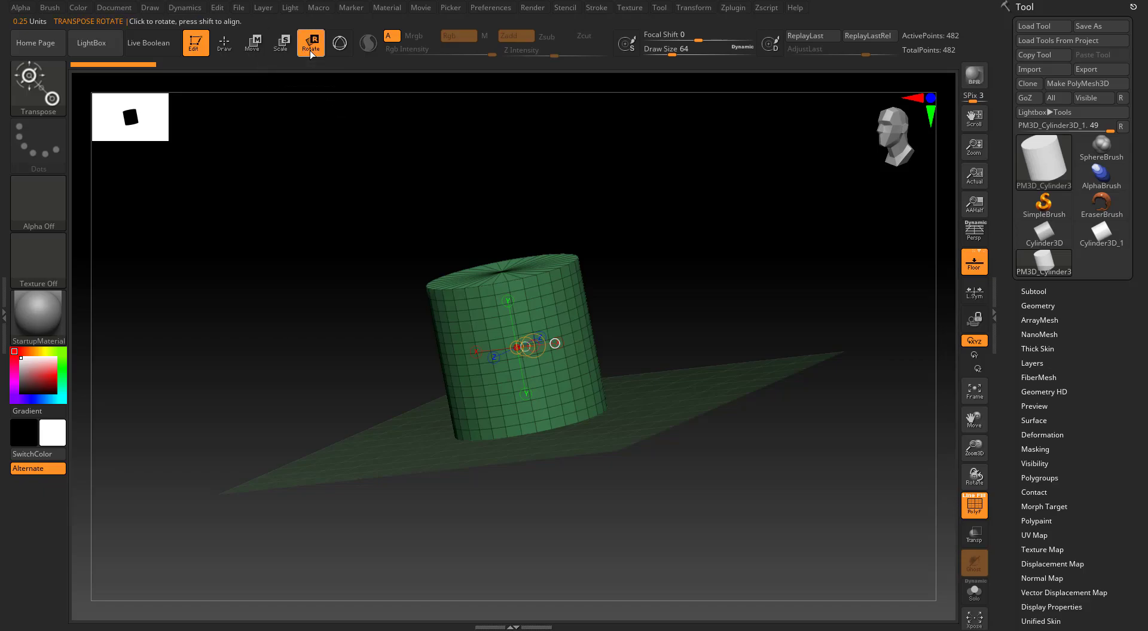
left_click(259, 50)
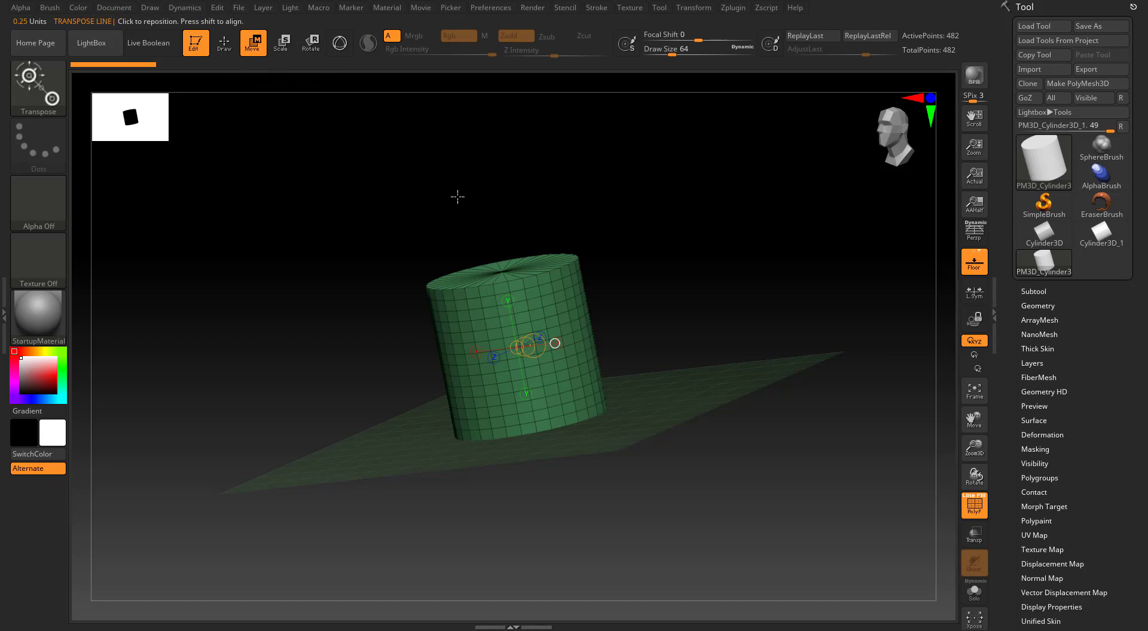
left_click_drag(382, 189, 421, 181)
left_click_drag(460, 225, 604, 260, "shift")
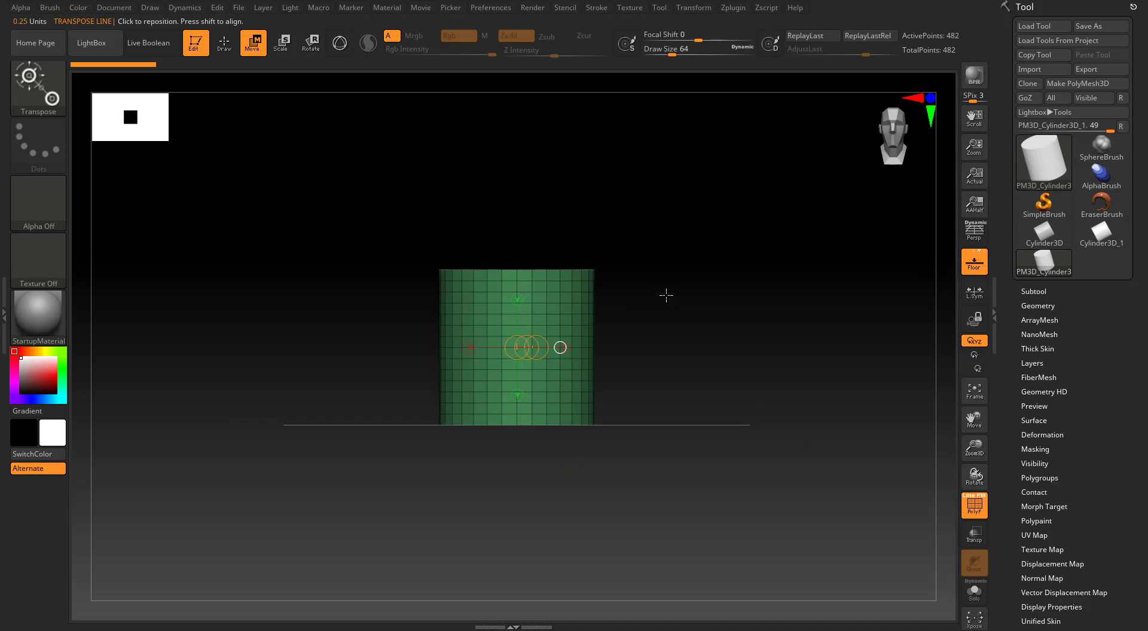
key("y")
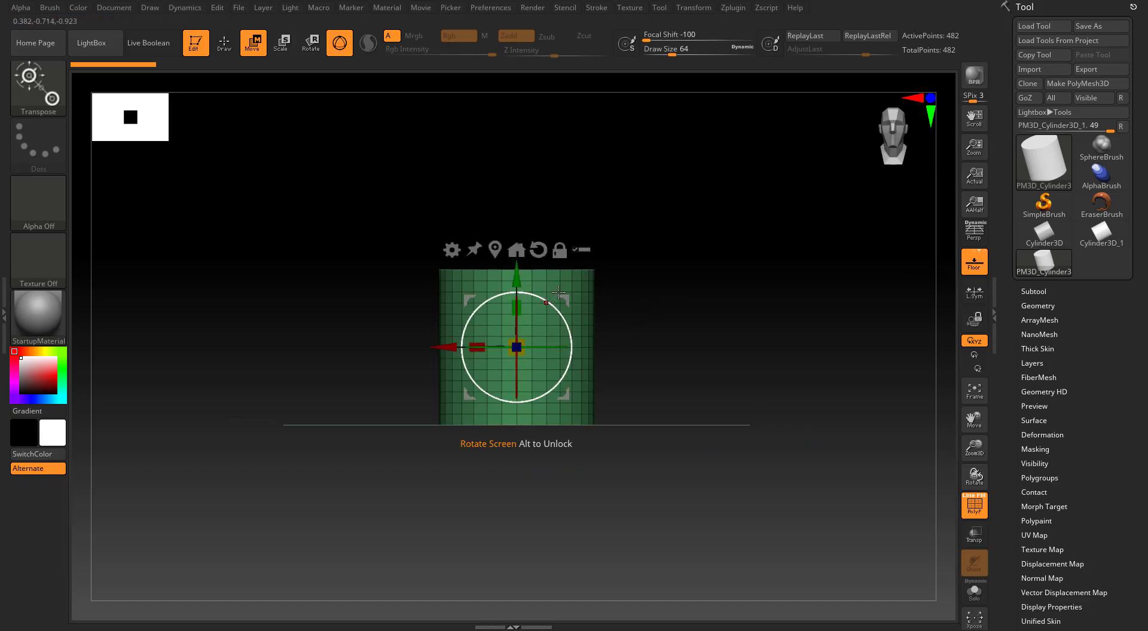
Unlock the gizmo, shift its pivot to the cylinder's top and out to its side, and recentre it each time
left_click(451, 249)
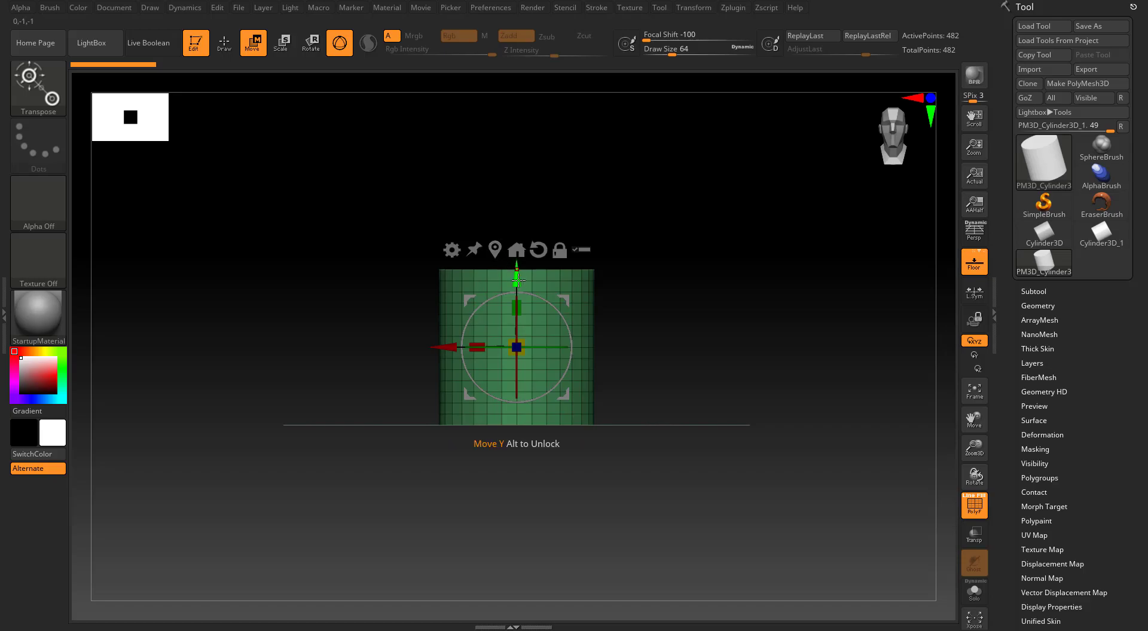
left_click(560, 250)
left_click_drag(516, 282, 516, 202)
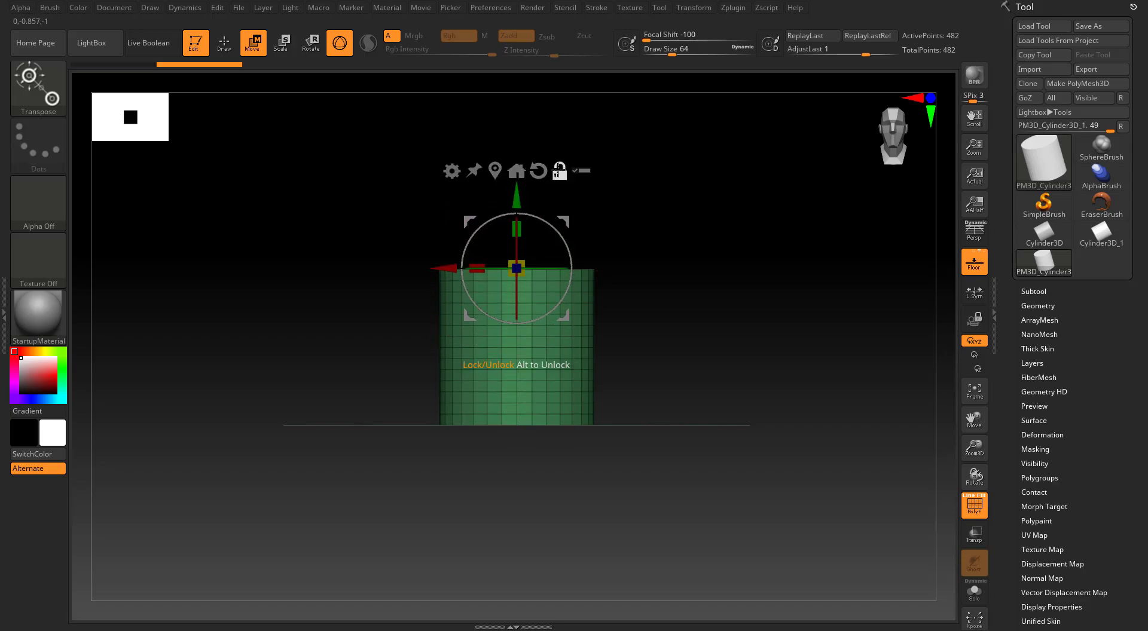
left_click(496, 172)
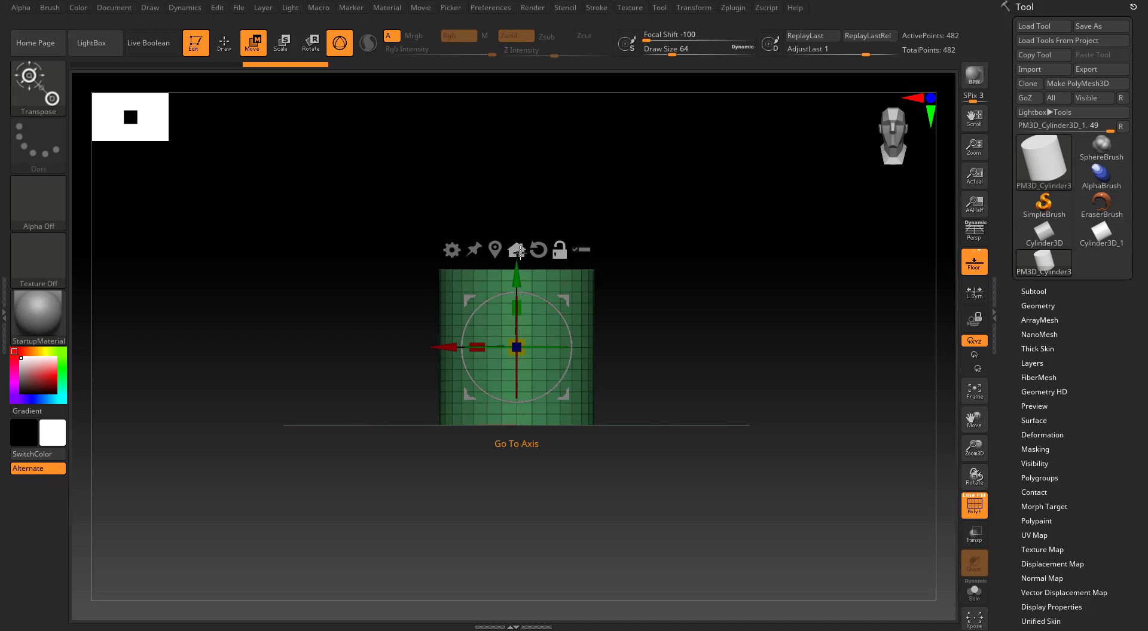
left_click_drag(448, 339, 620, 339, "alt")
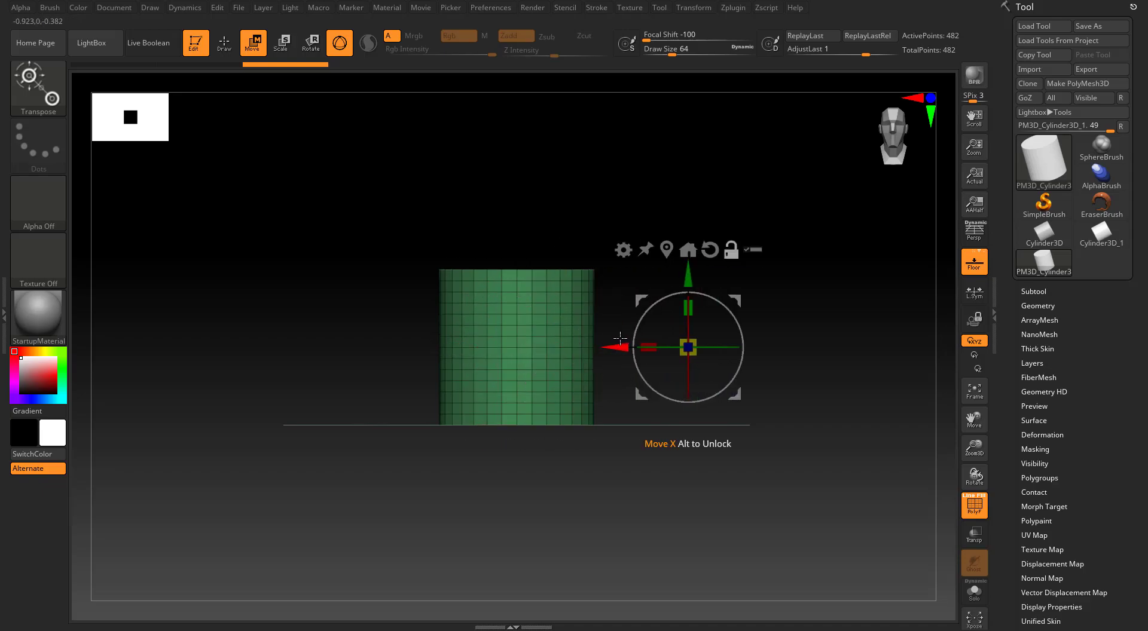
left_click(688, 250)
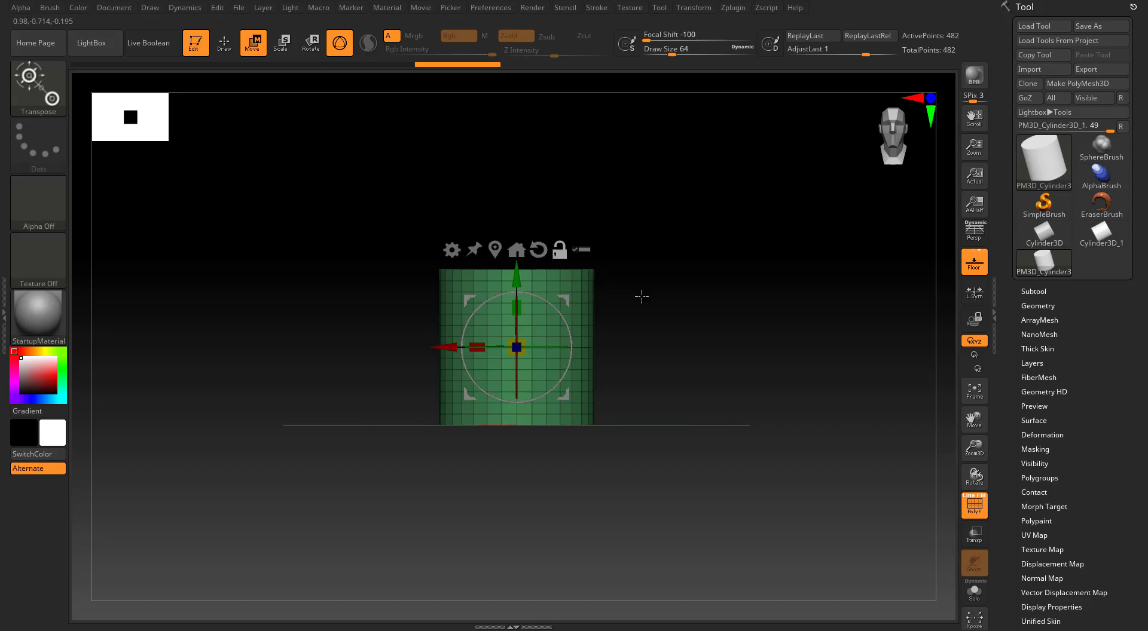
Rotate the gizmo's axes independently of the cylinder and reset the gizmo's orientation
left_click_drag(642, 294, 638, 309, "alt")
left_click_drag(532, 362, 577, 362)
left_click_drag(471, 325, 519, 321)
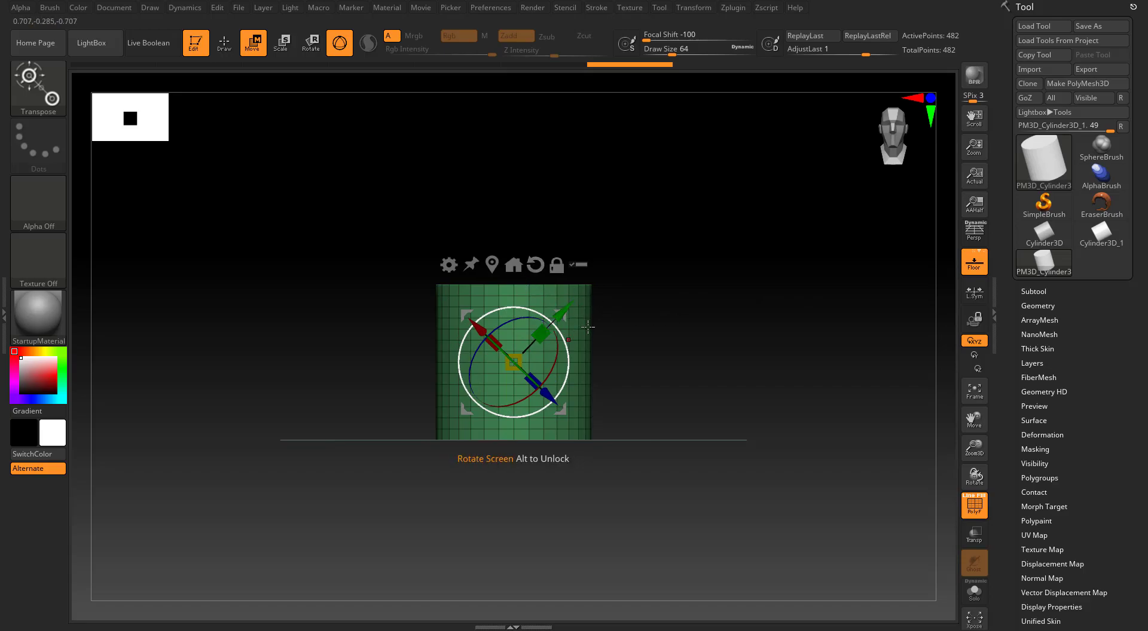
mouse_move(703, 330)
left_mouse_down()
mouse_move(663, 375)
mouse_move(700, 397)
mouse_move(709, 339)
left_mouse_up()
left_click_drag(692, 294, 680, 283, "shift")
key("alt")
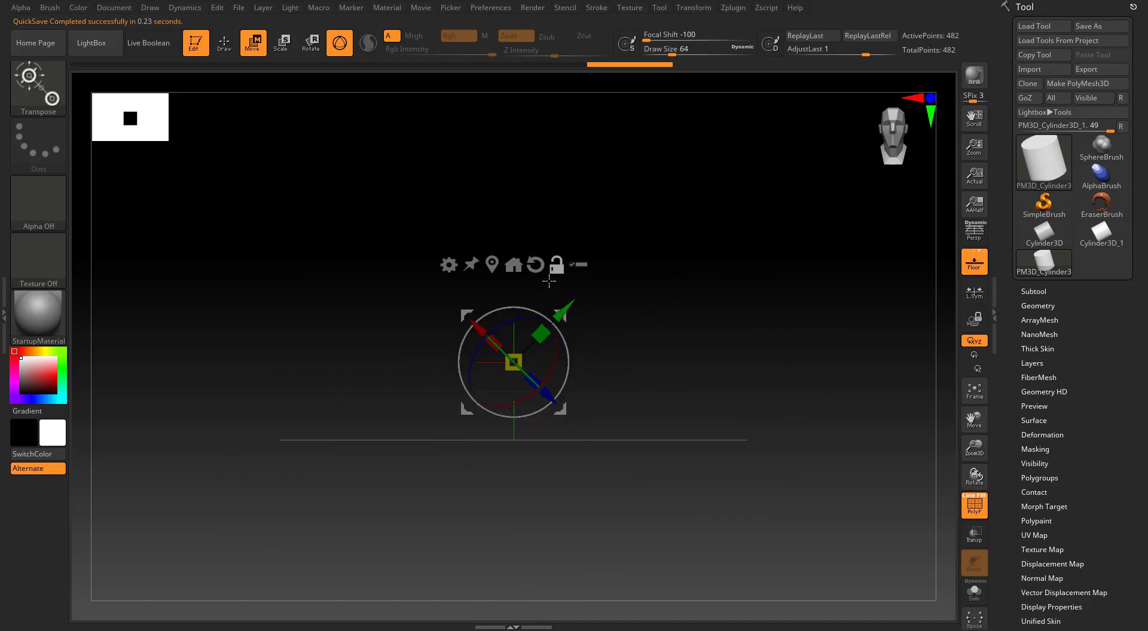
left_click(535, 265)
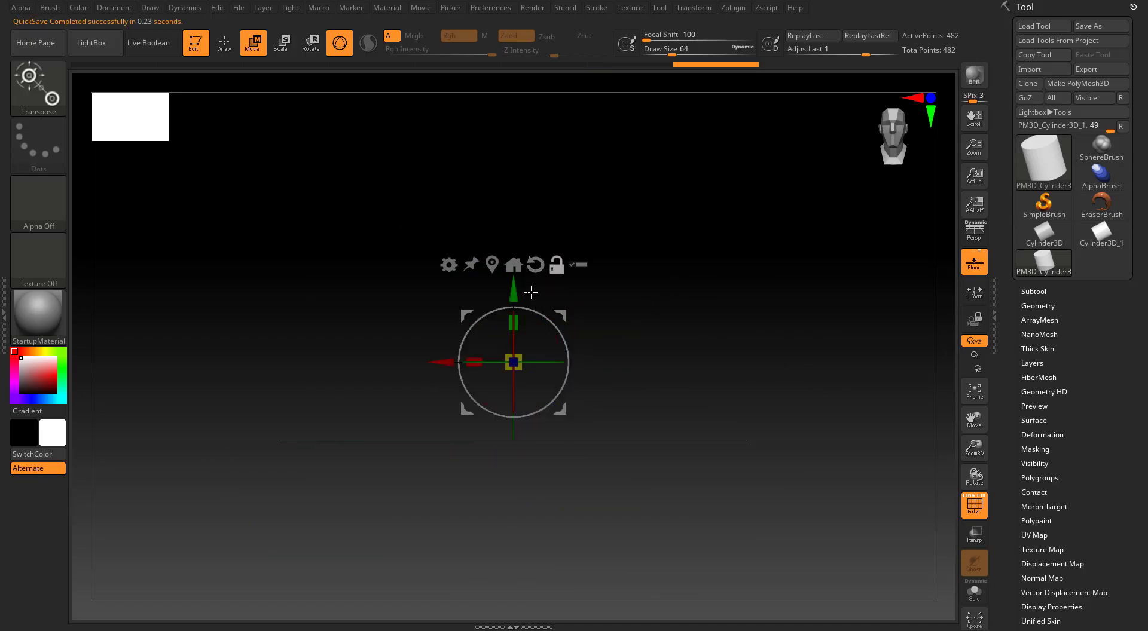
mouse_move(691, 287)
left_mouse_down()
mouse_move(674, 325)
mouse_move(689, 290)
left_mouse_up()
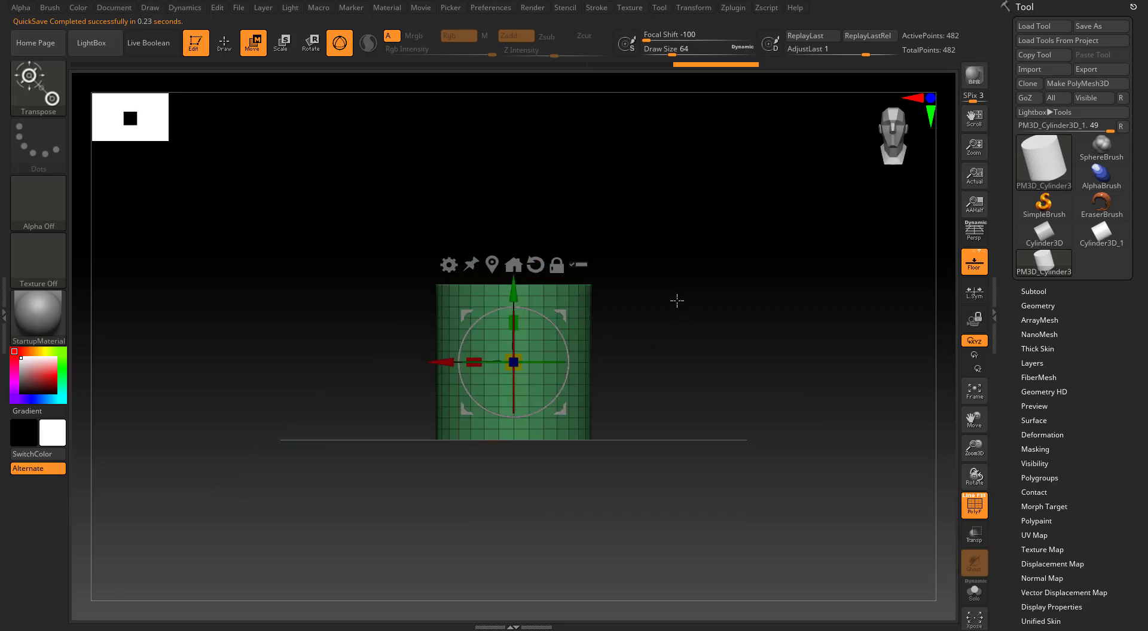
Unlock the gizmo, try moving it along the Y axis, and return to a front view of the cylinder
left_click(556, 265)
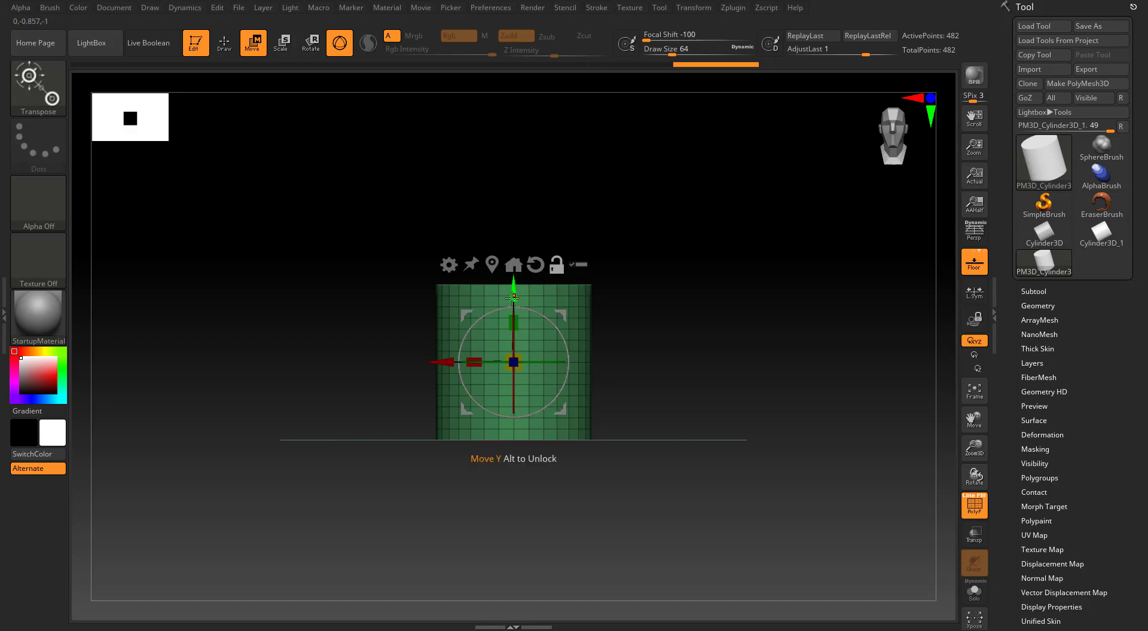
left_click_drag(728, 371, 592, 364, "alt")
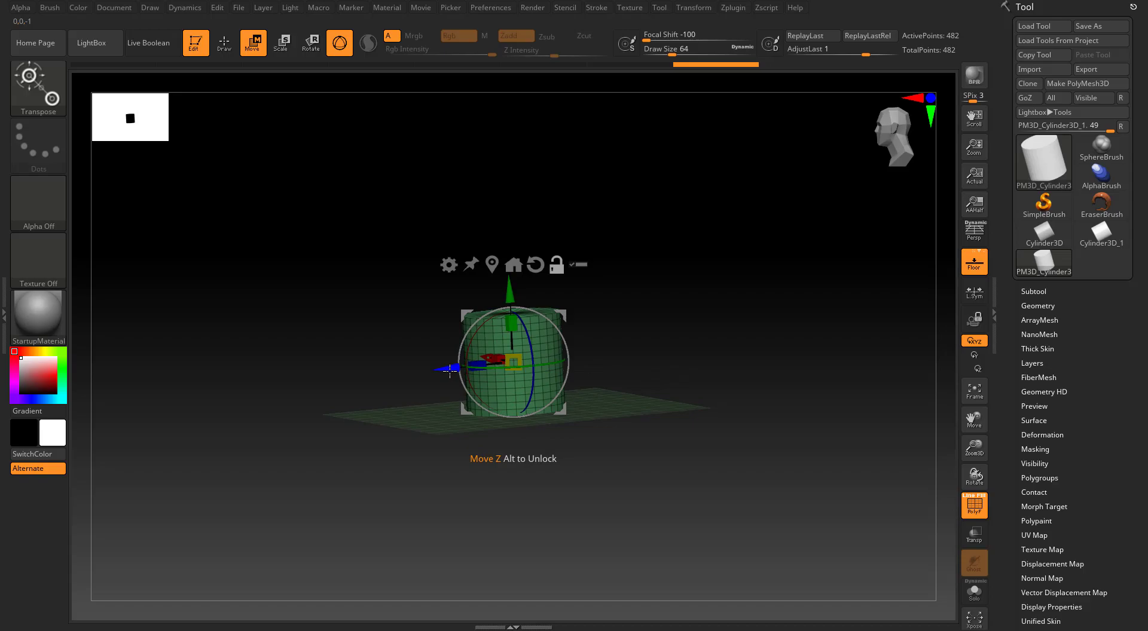
left_click_drag(649, 341, 705, 338)
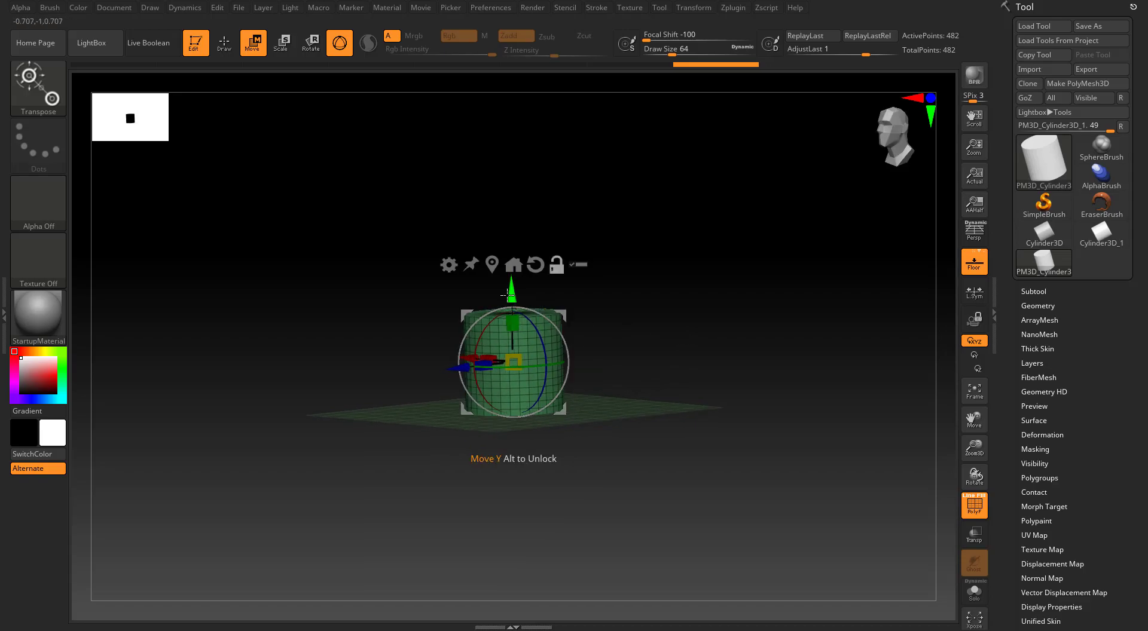
left_click_drag(507, 294, 518, 261)
left_click(510, 253)
left_click(510, 255)
mouse_move(510, 254)
left_mouse_down()
mouse_move(510, 234)
mouse_move(499, 265)
left_mouse_up()
left_click_drag(398, 293, 685, 308)
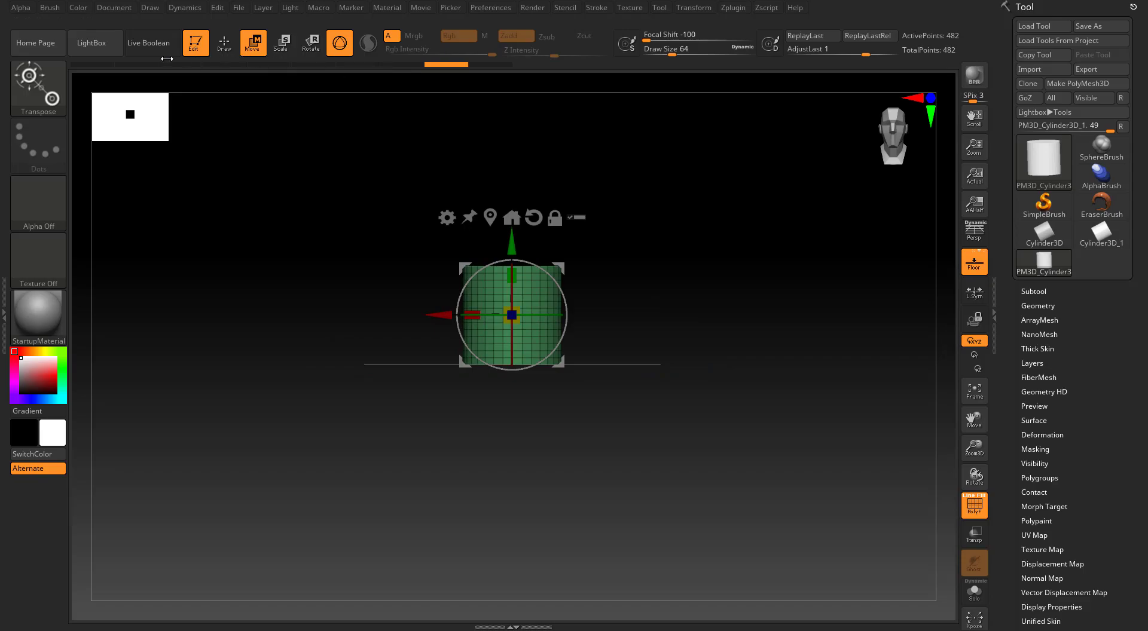
mouse_move(436, 63)
left_mouse_down()
mouse_move(96, 64)
mouse_move(443, 68)
left_mouse_up()
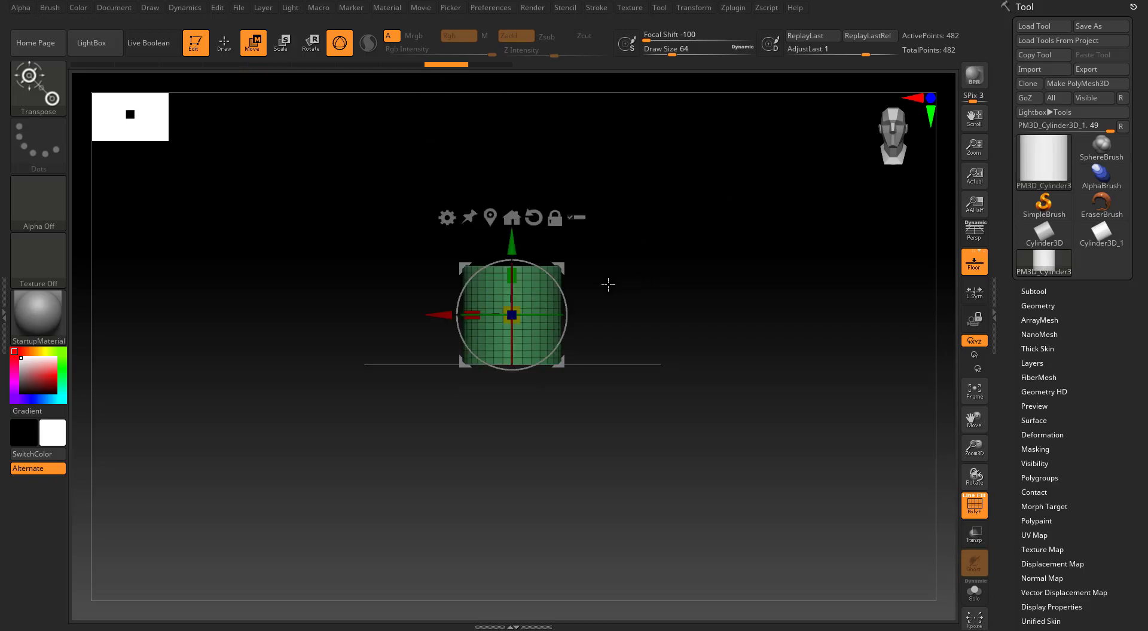
Try rotating the cylinder around its vertical axis and in the screen plane, undoing each rotation, and return to a front view
left_click_drag(533, 315, 559, 313)
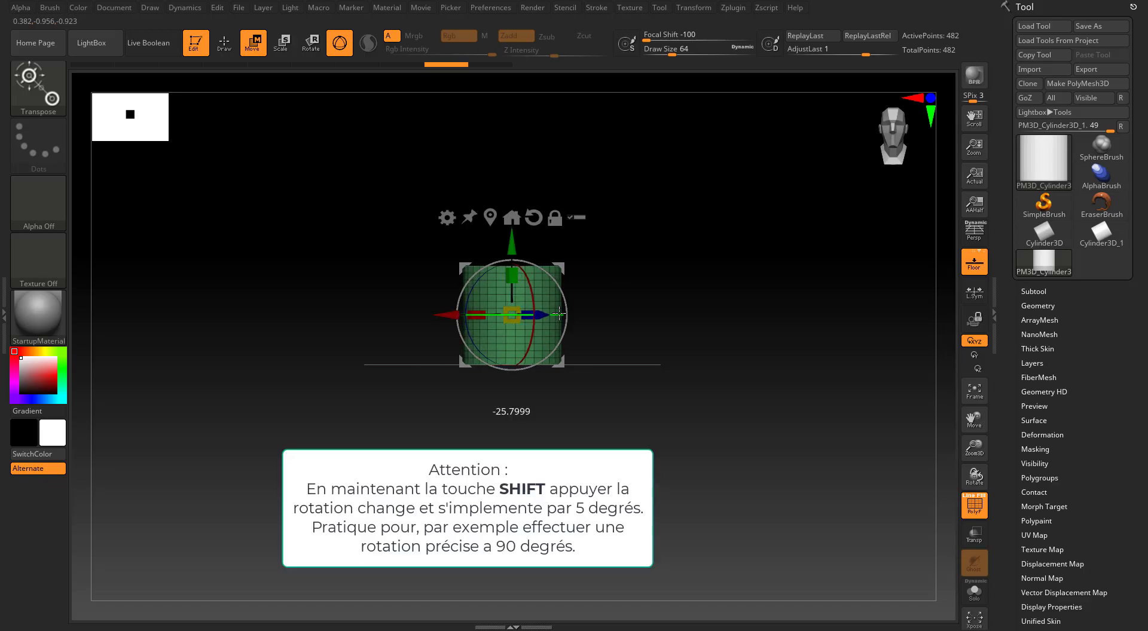
key("ctrl+z")
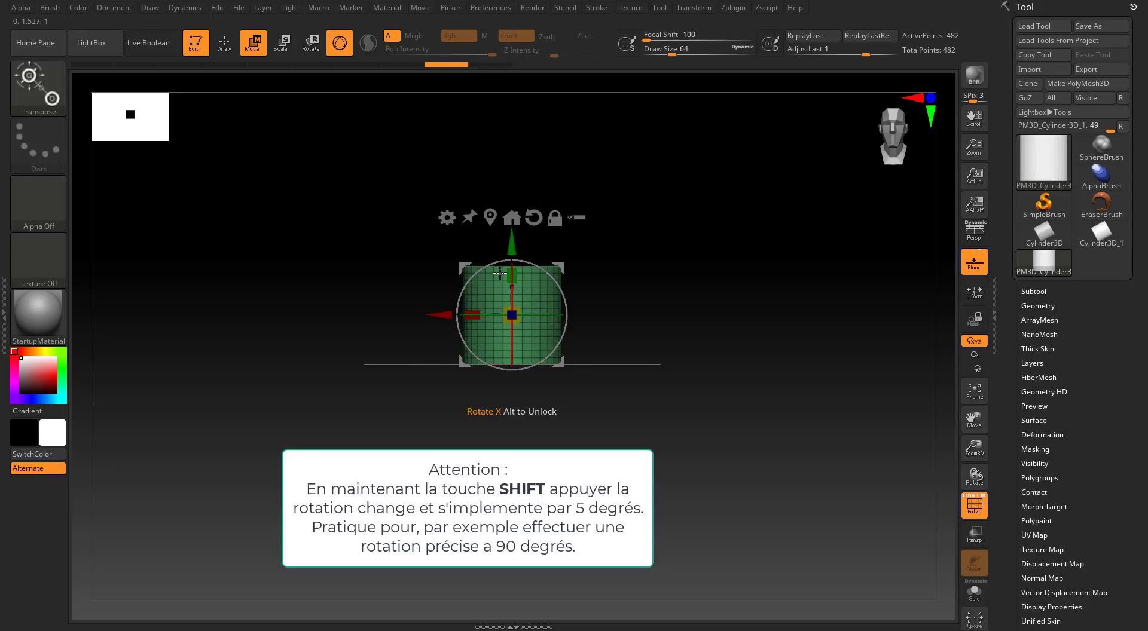
left_click_drag(644, 307, 585, 337)
left_click_drag(647, 264, 611, 265)
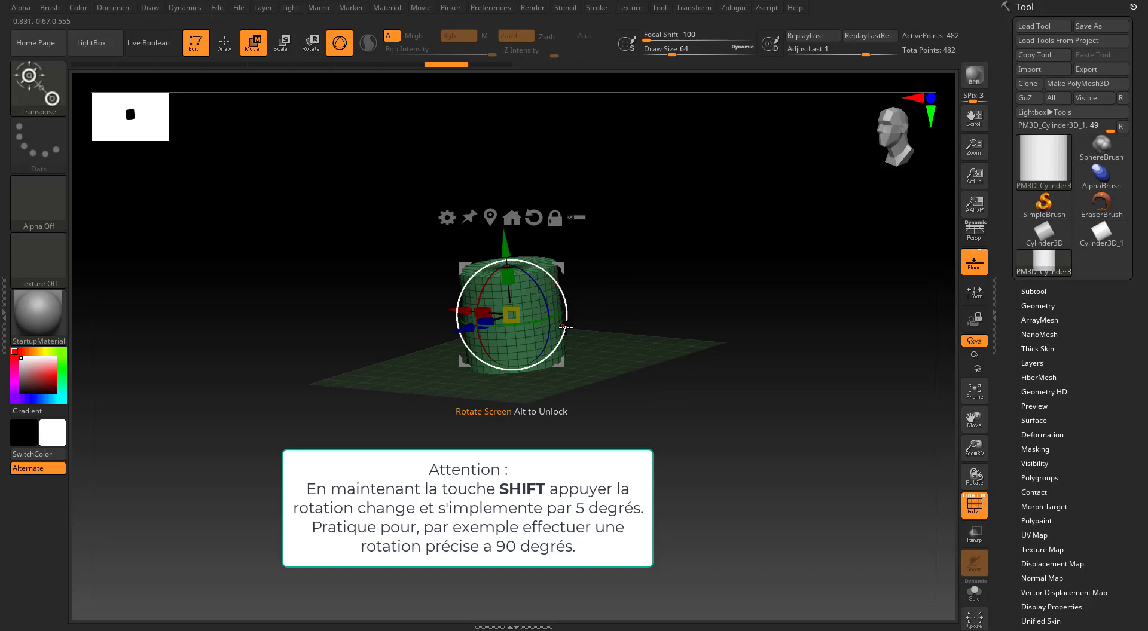
left_click_drag(555, 279, 567, 311)
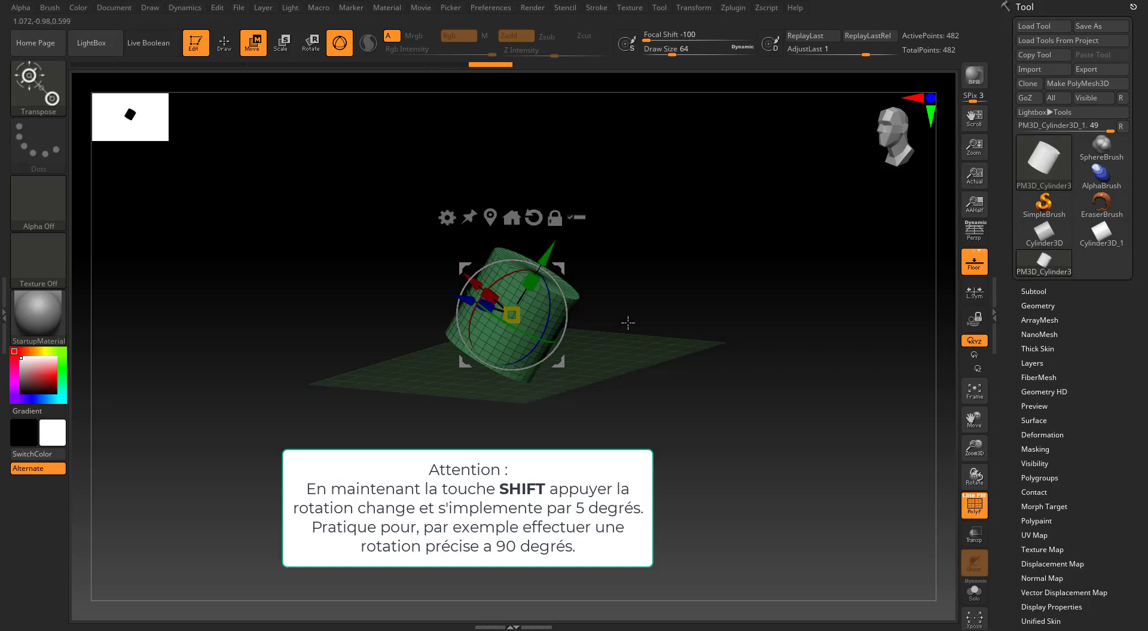
key("ctrl+z")
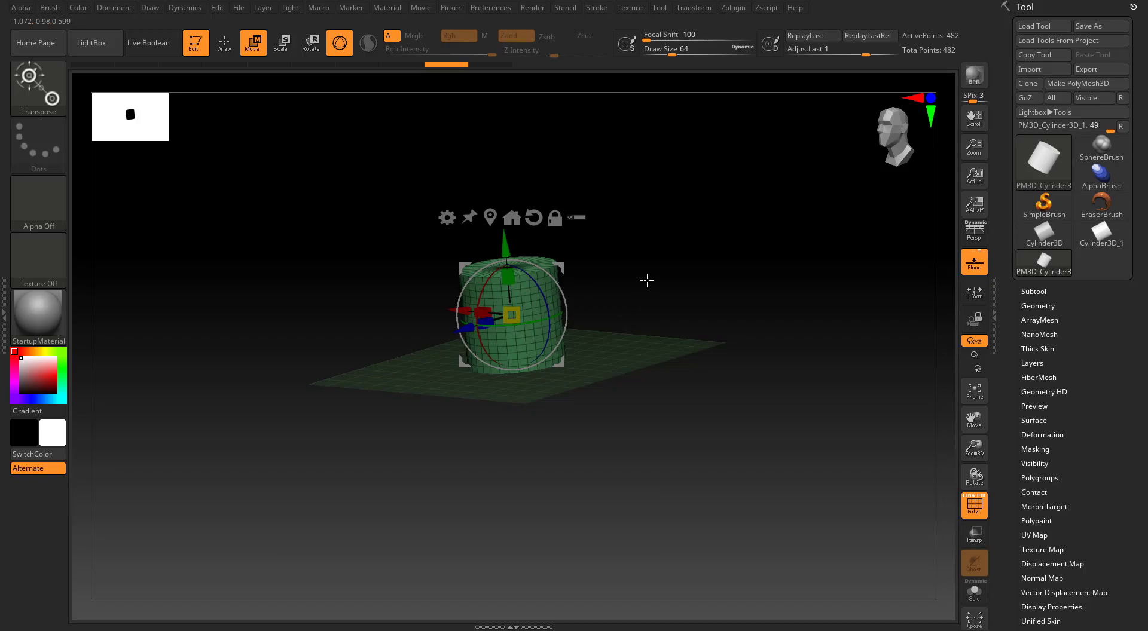
left_click_drag(649, 276, 653, 264, "shift")
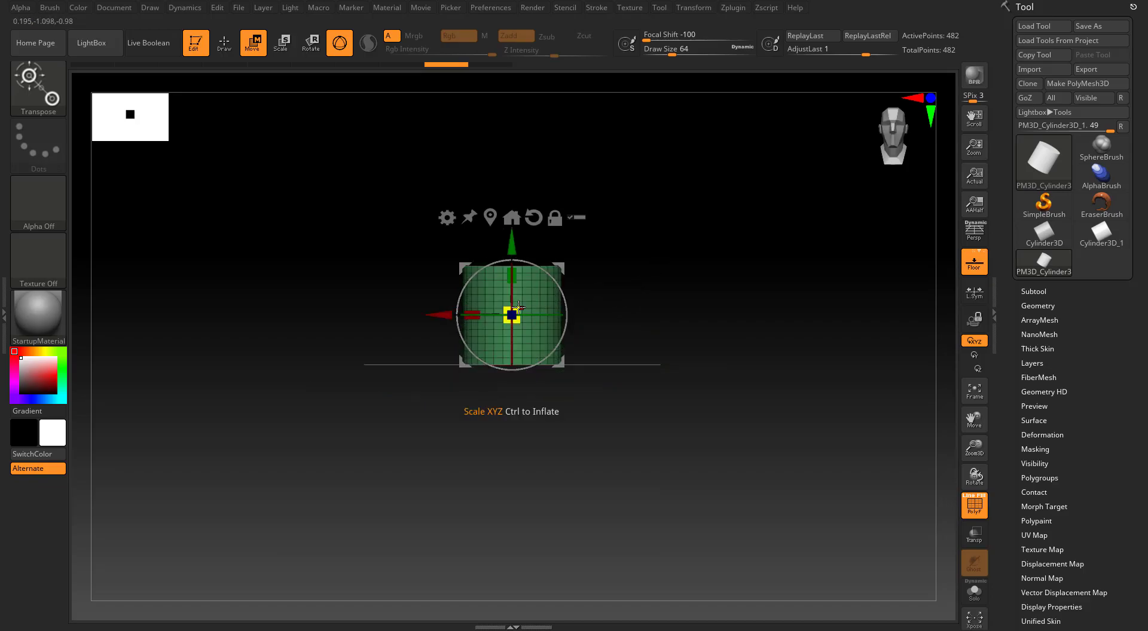
Try scaling the cylinder up uniformly and moving it freely in the screen plane, undoing each change
left_click_drag(519, 308, 483, 222)
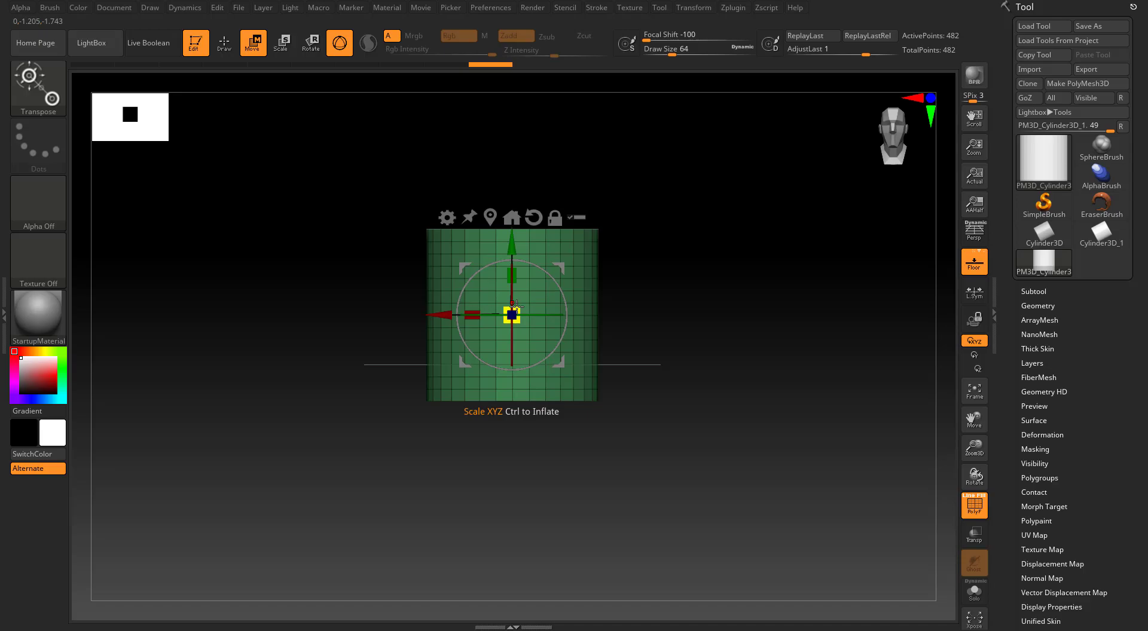
key("ctrl+z")
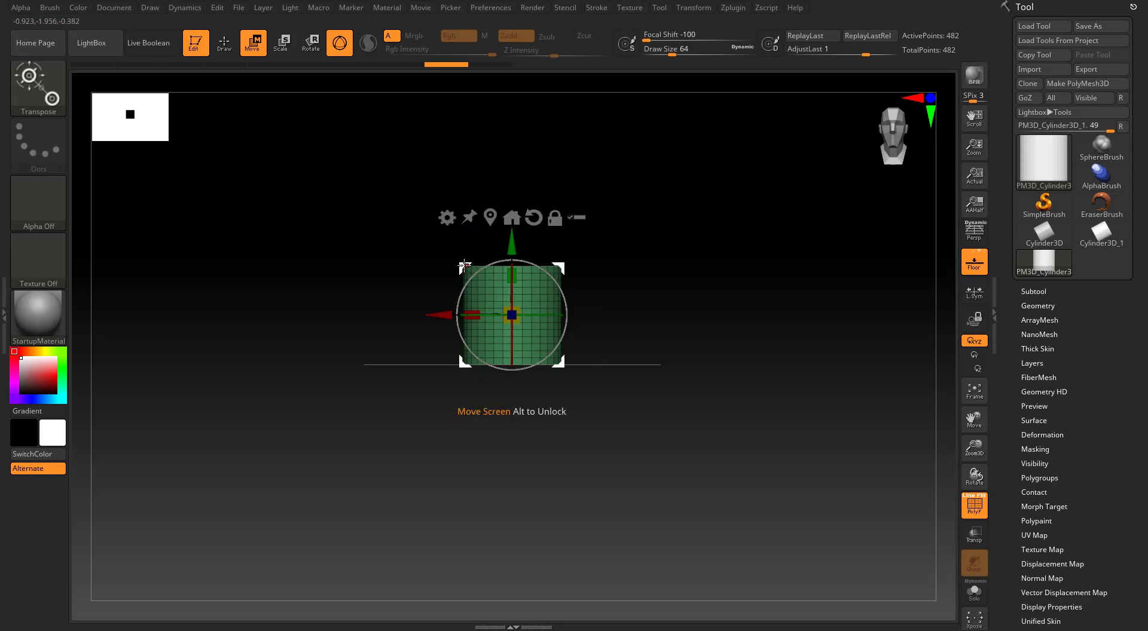
left_click_drag(464, 265, 319, 218)
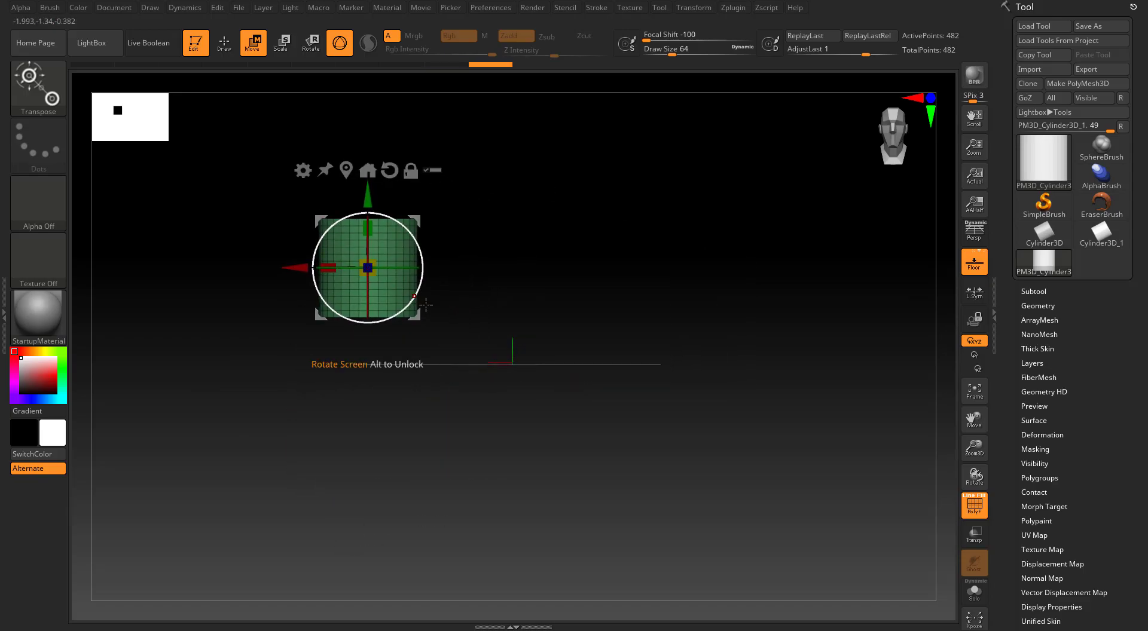
key("ctrl+z")
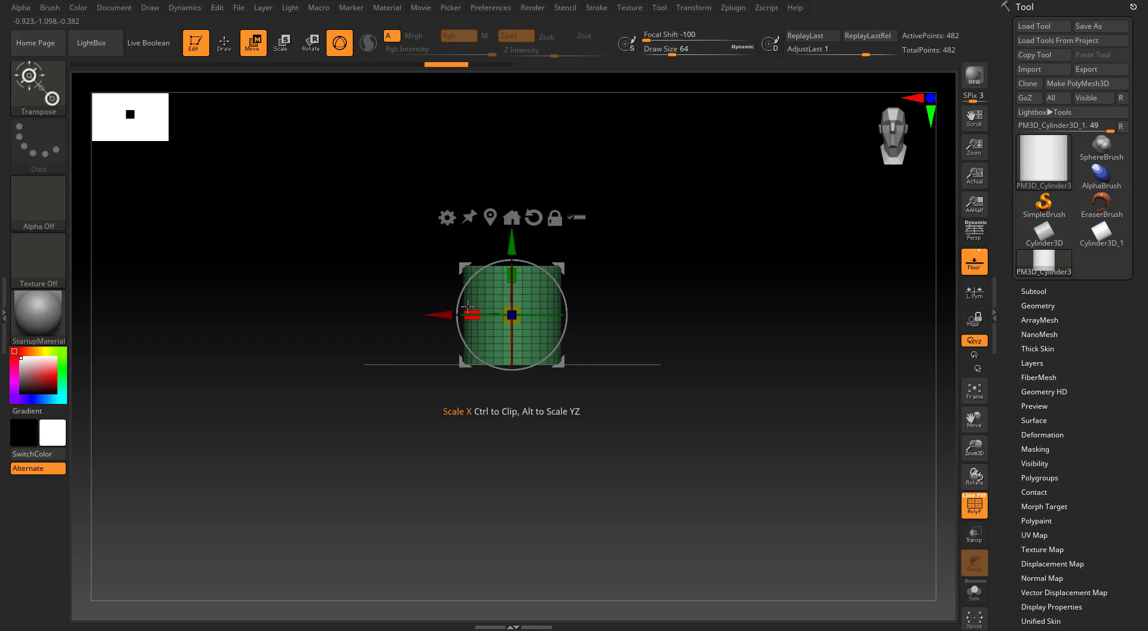
Try stretching the cylinder along the X axis, inspect it from above, and undo the scaling
left_click_drag(471, 312, 371, 309)
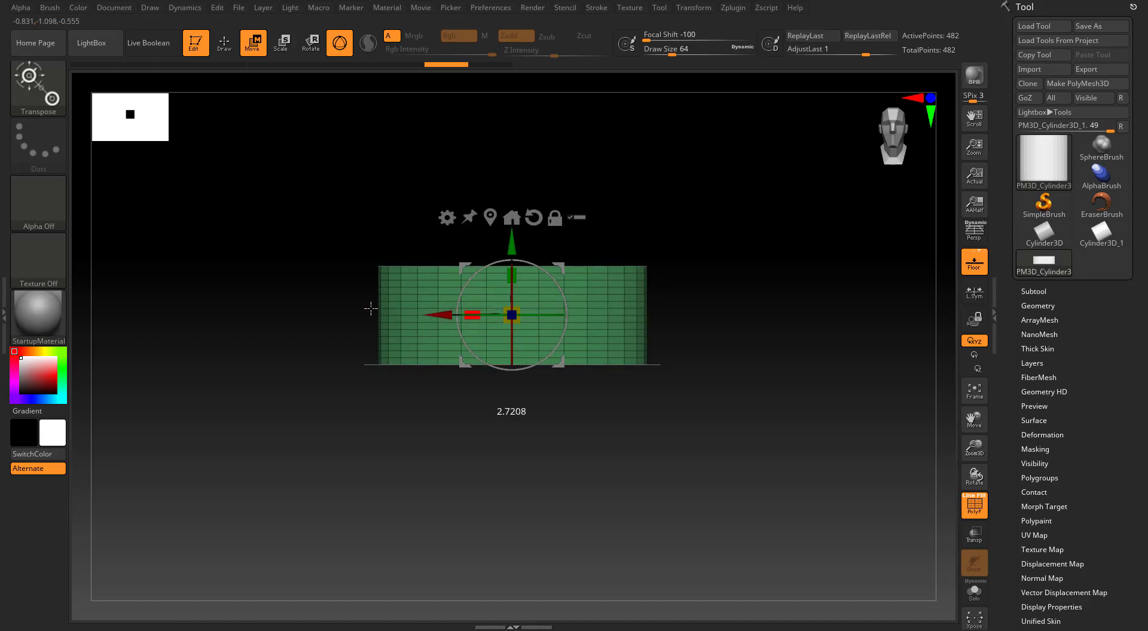
left_click_drag(597, 233, 646, 292)
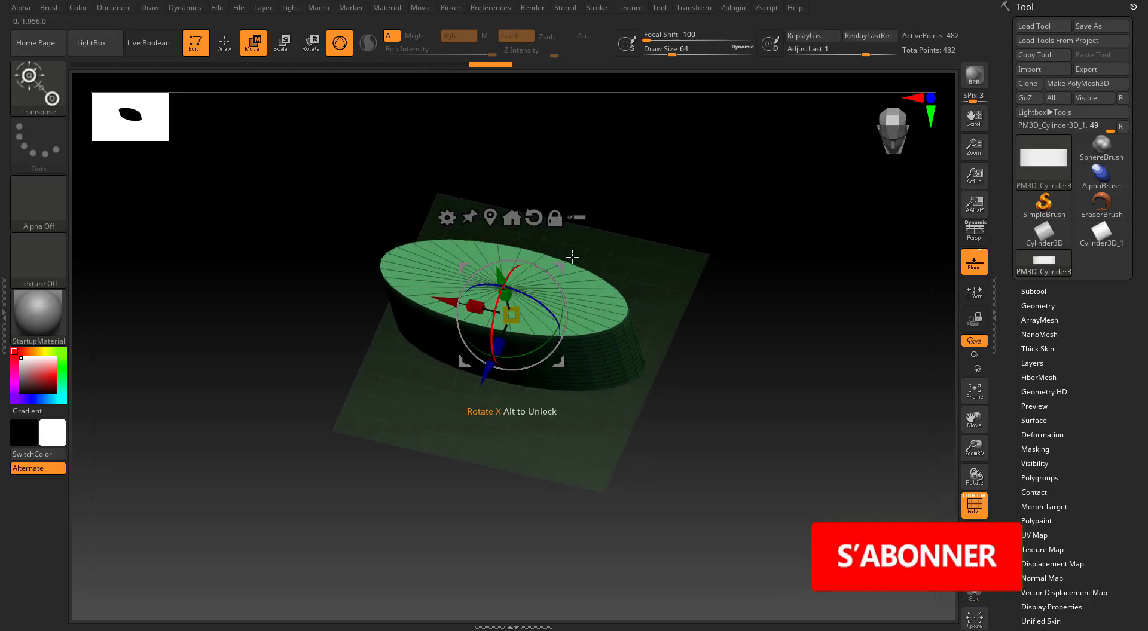
key("ctrl+z")
Try stretching the cylinder along Y and moving it along Z, then undo the changes and restore the front view
left_click_drag(718, 293, 630, 241)
left_click_drag(506, 275, 501, 163)
left_click_drag(602, 455, 636, 375)
left_click_drag(731, 230, 664, 353)
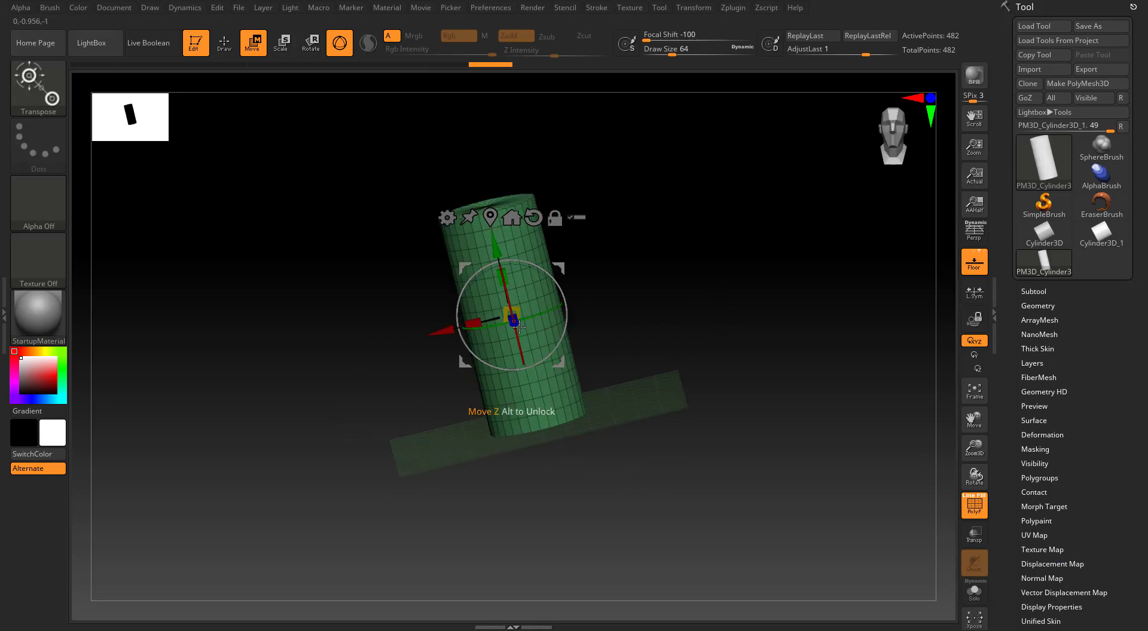
left_click_drag(519, 324, 576, 328)
key("ctrl+z")
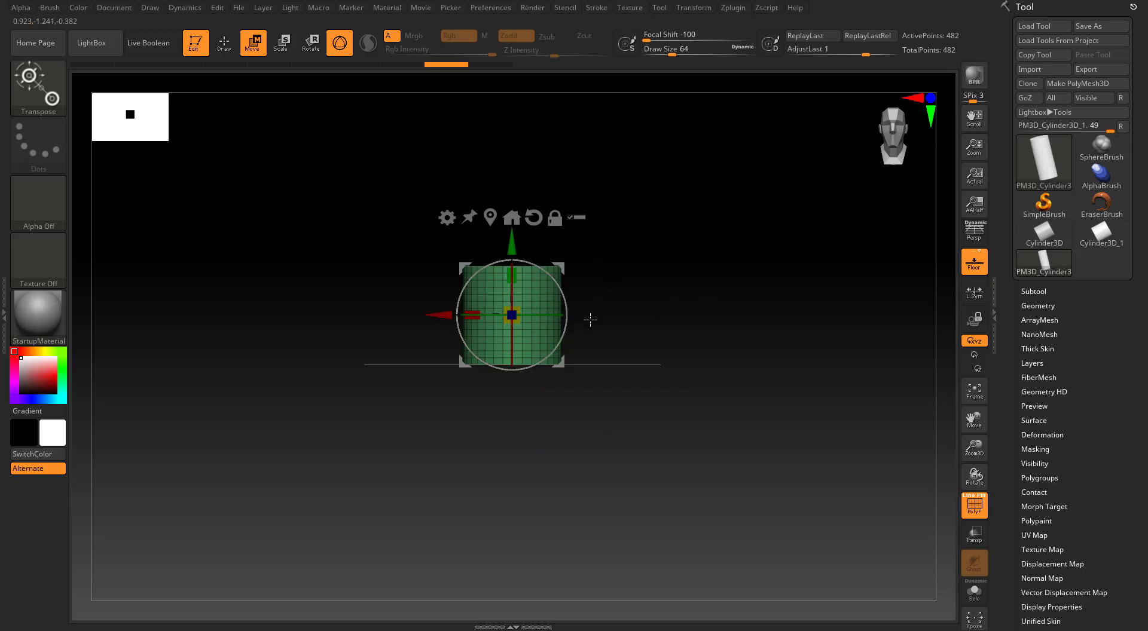
Mask the cylinder except for its uppermost rows and shift the unlocked gizmo's pivot up to the top face
left_click_drag(651, 303, 651, 331, "alt")
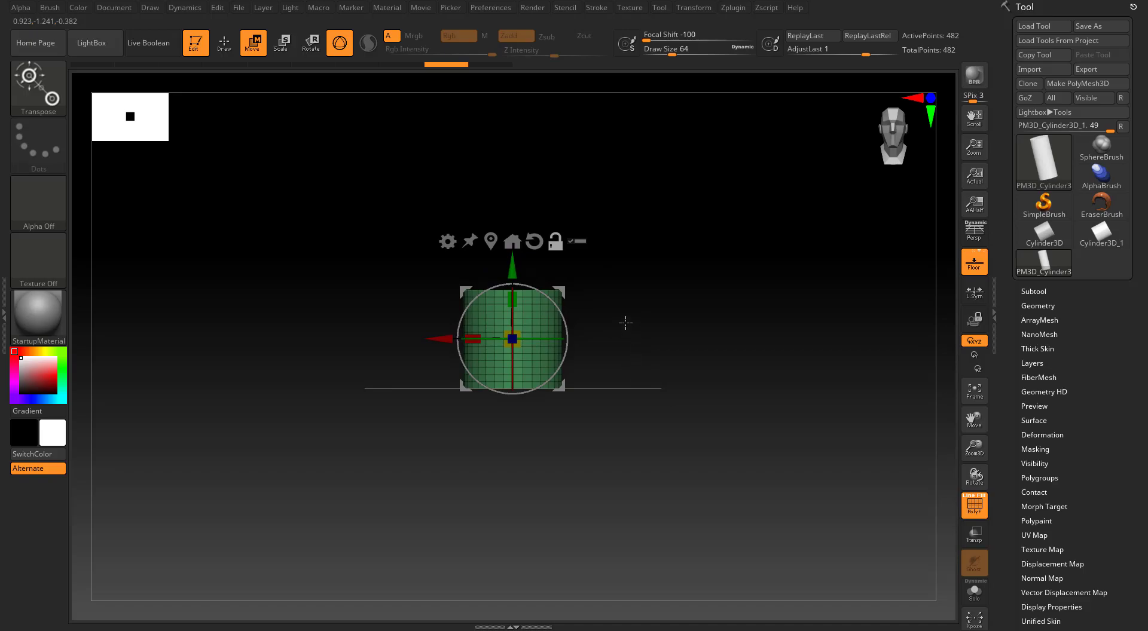
left_click_drag(625, 321, 658, 387, "alt")
mouse_move(355, 244)
left_mouse_down("ctrl")
mouse_move(355, 366)
mouse_move(627, 456)
mouse_move(680, 510)
left_mouse_up("ctrl")
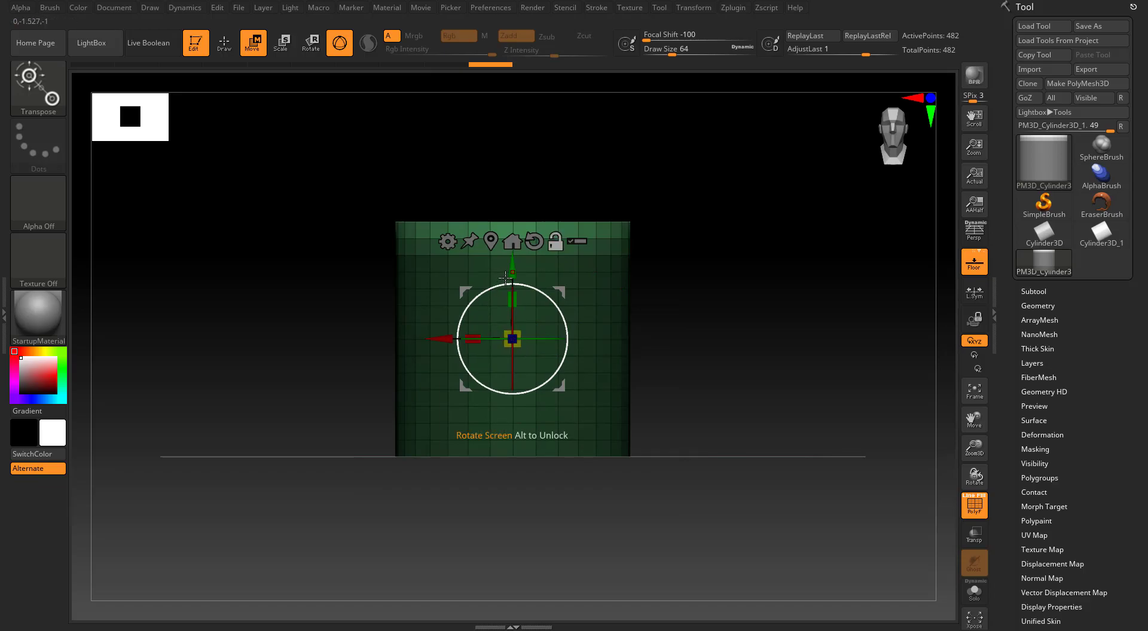
left_click_drag(513, 275, 525, 158)
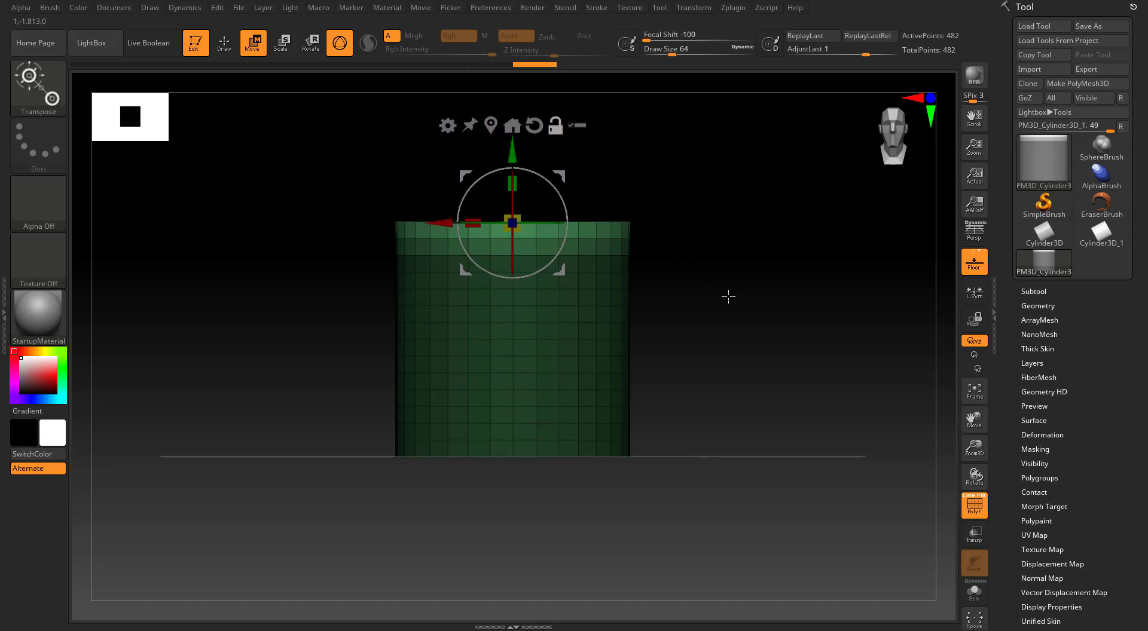
left_click_drag(714, 261, 676, 320, "alt")
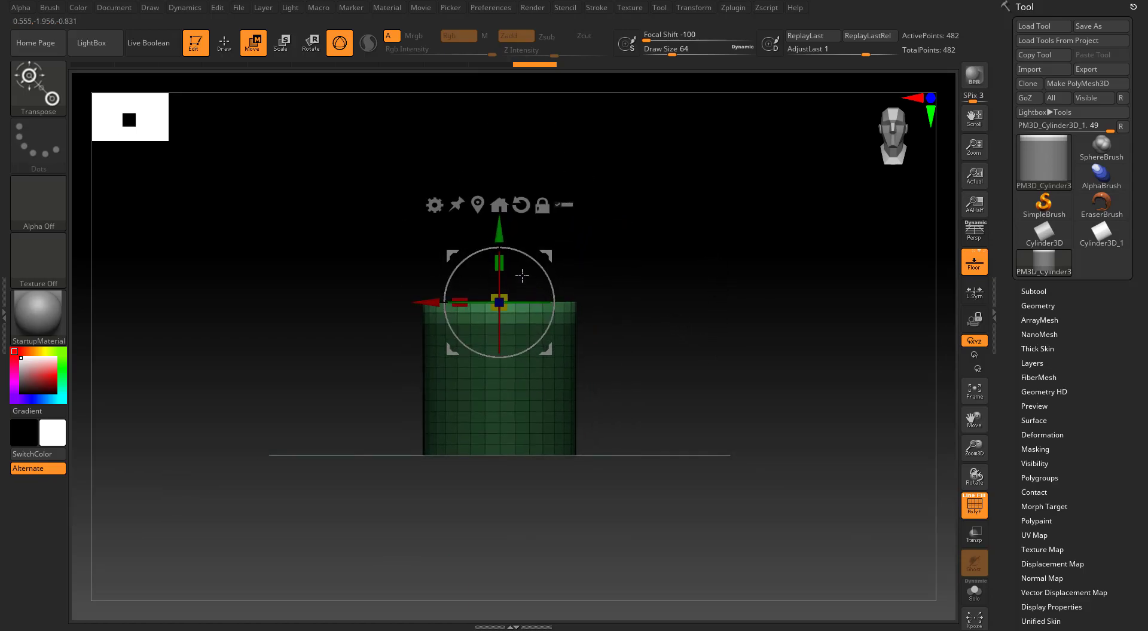
Try stretching the unmasked top of the cylinder along Y, then undo the changes
left_click_drag(501, 261, 499, 371)
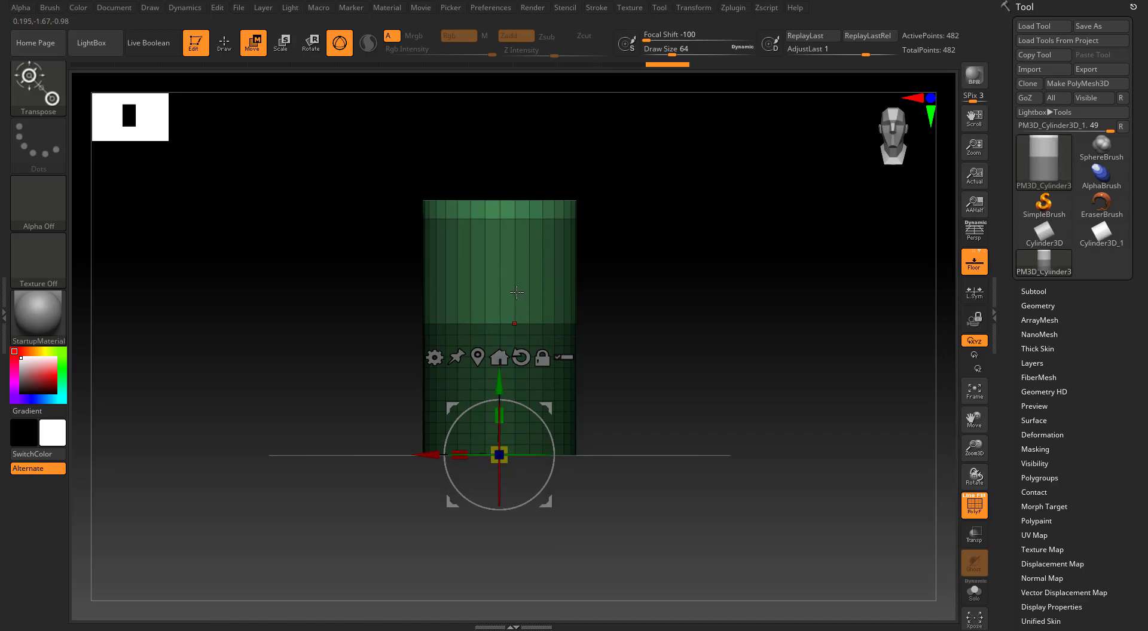
key("ctrl+z")
key("ctrl+z")
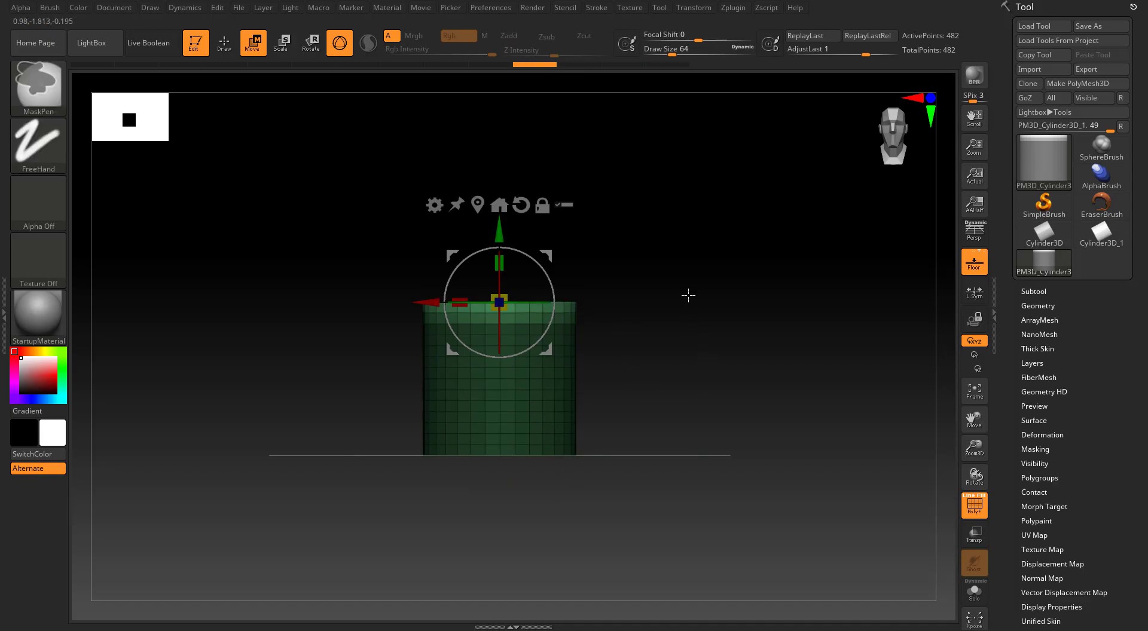
Clear the mask, recentre the gizmo and duplicate the cylinder along X, placing the copy diagonally above the original
left_click_drag(688, 307, 732, 356, "ctrl")
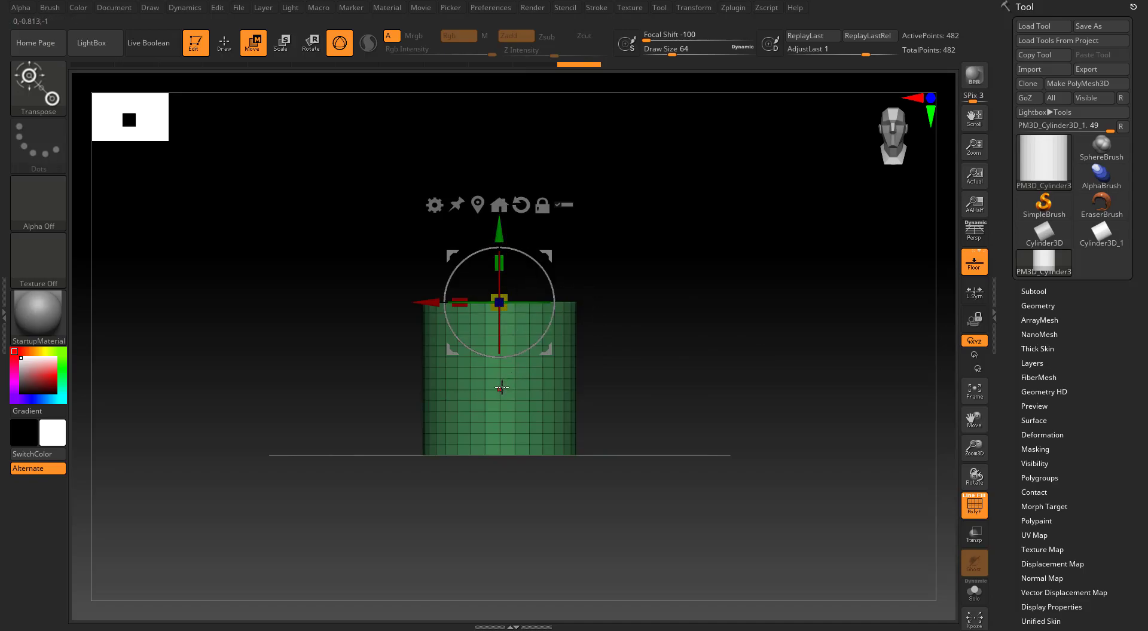
left_click(478, 205)
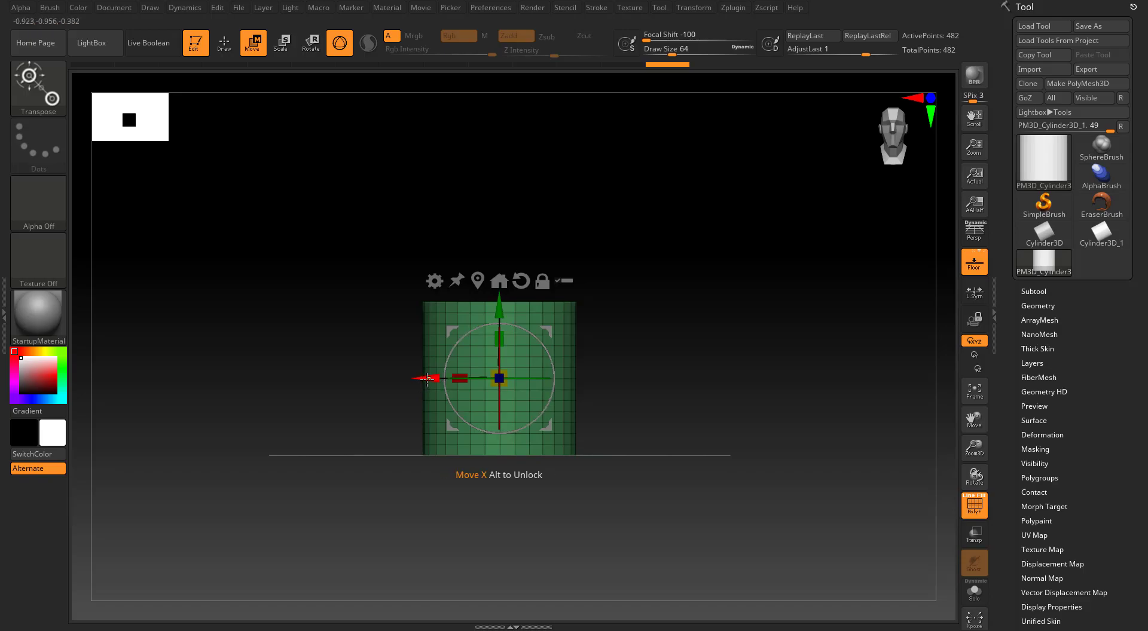
left_click_drag(425, 378, 603, 392, "ctrl")
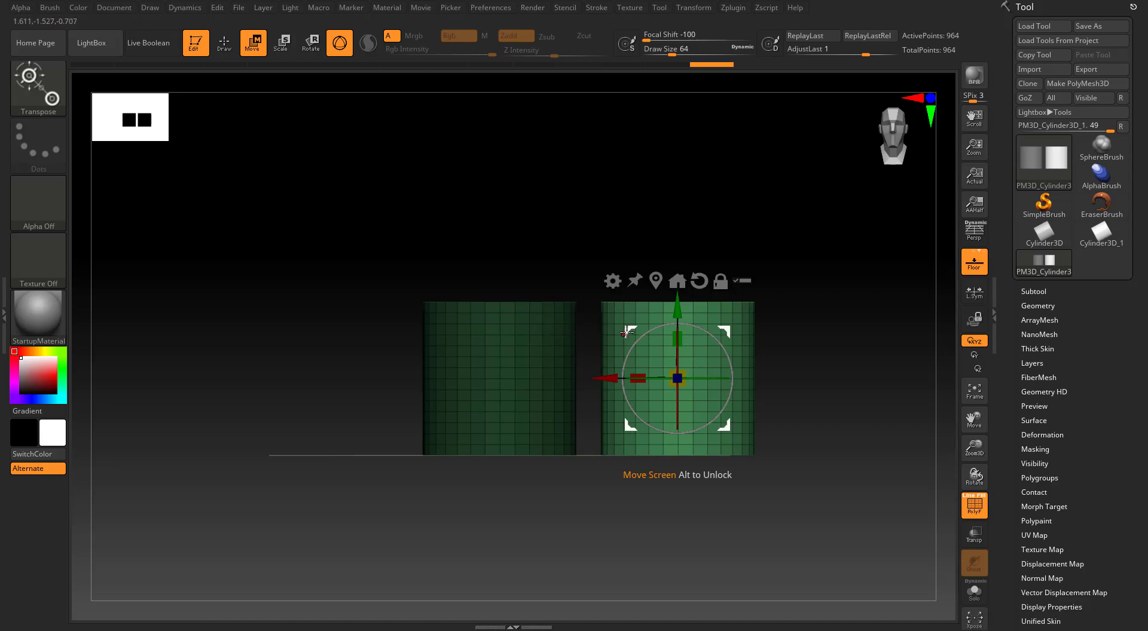
left_click_drag(626, 332, 604, 175)
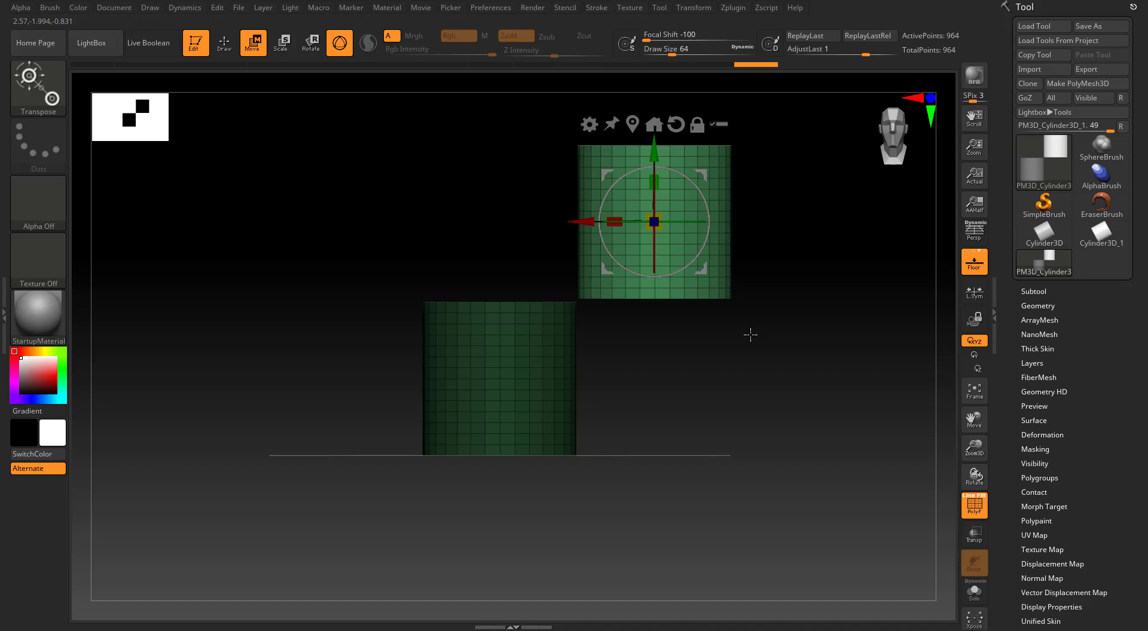
Clear the mask from the original cylinder and try moving both cylinders along X, undoing the move
left_click(523, 367)
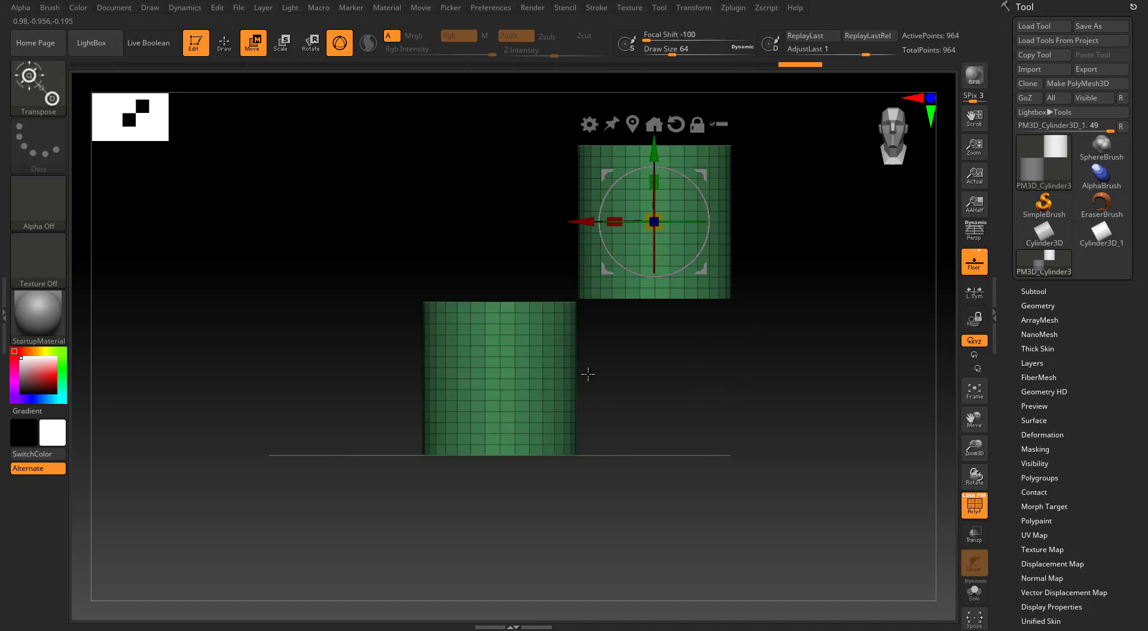
left_click_drag(594, 223, 507, 222)
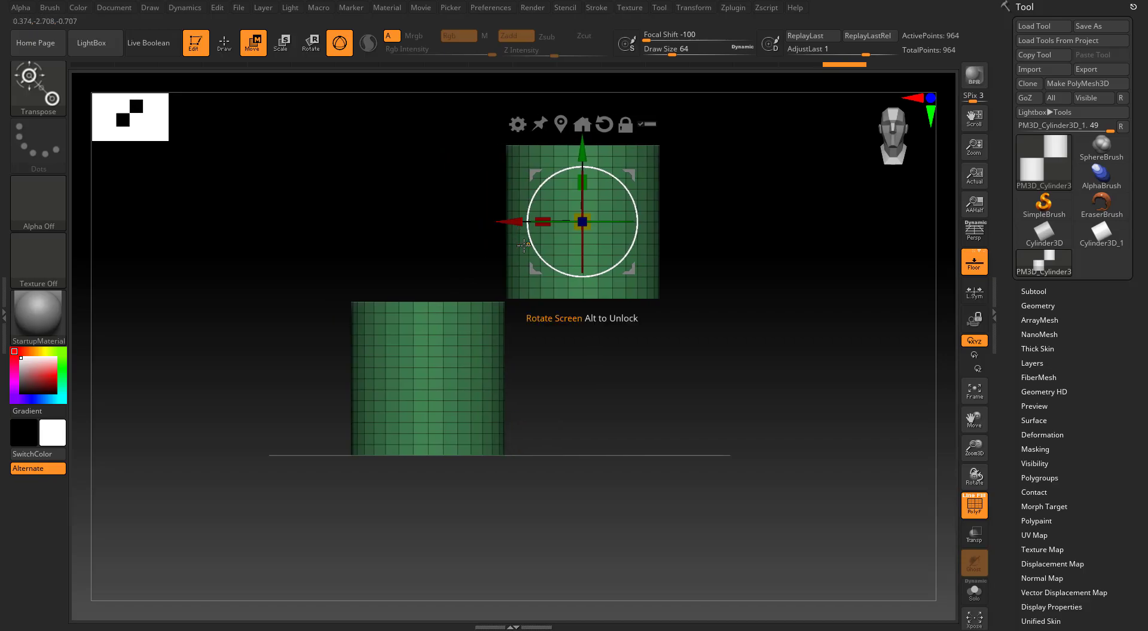
key("ctrl+z")
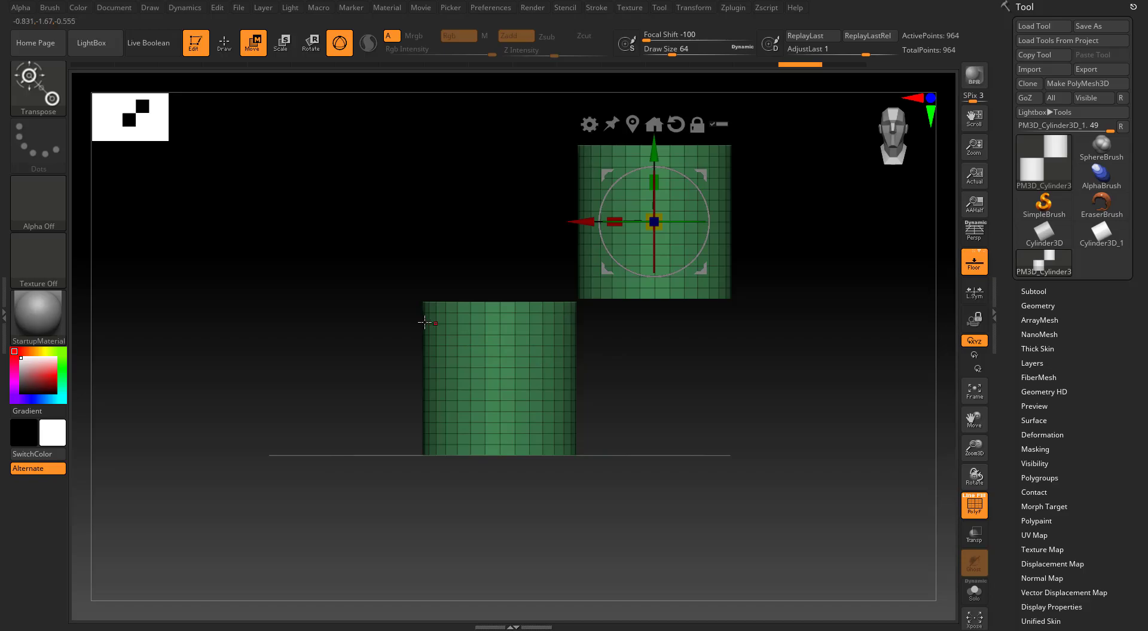
Mask the lower cylinder, try moving the upper one along X, then undo the move and clear the mask
mouse_move(392, 270)
left_mouse_down("ctrl")
mouse_move(528, 490)
mouse_move(585, 494)
left_mouse_up("ctrl")
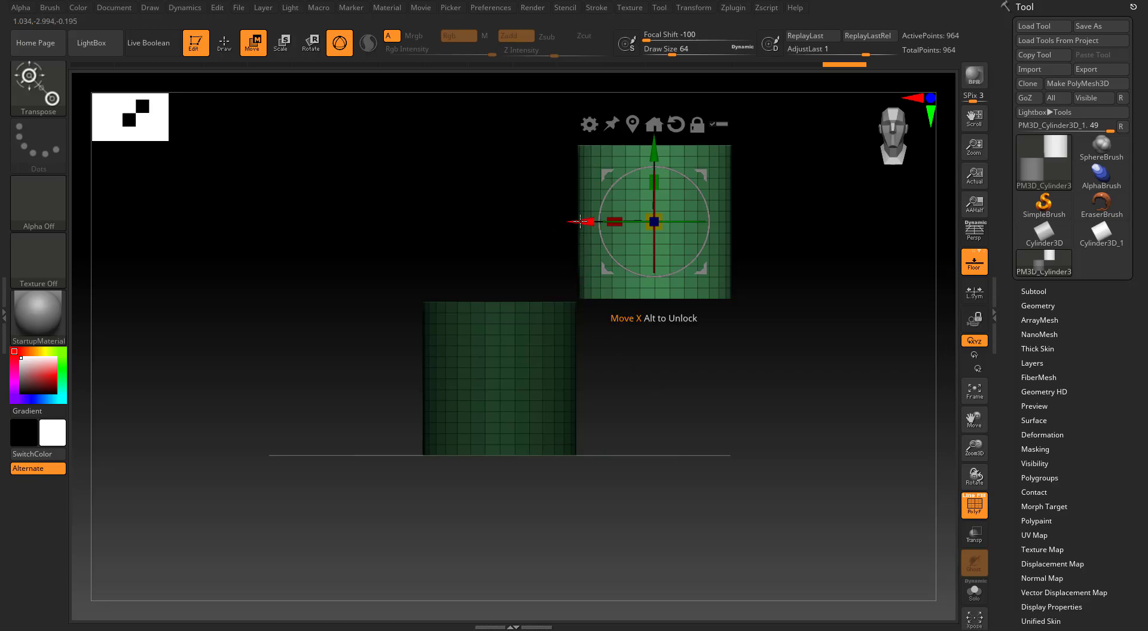
left_click_drag(585, 223, 606, 235)
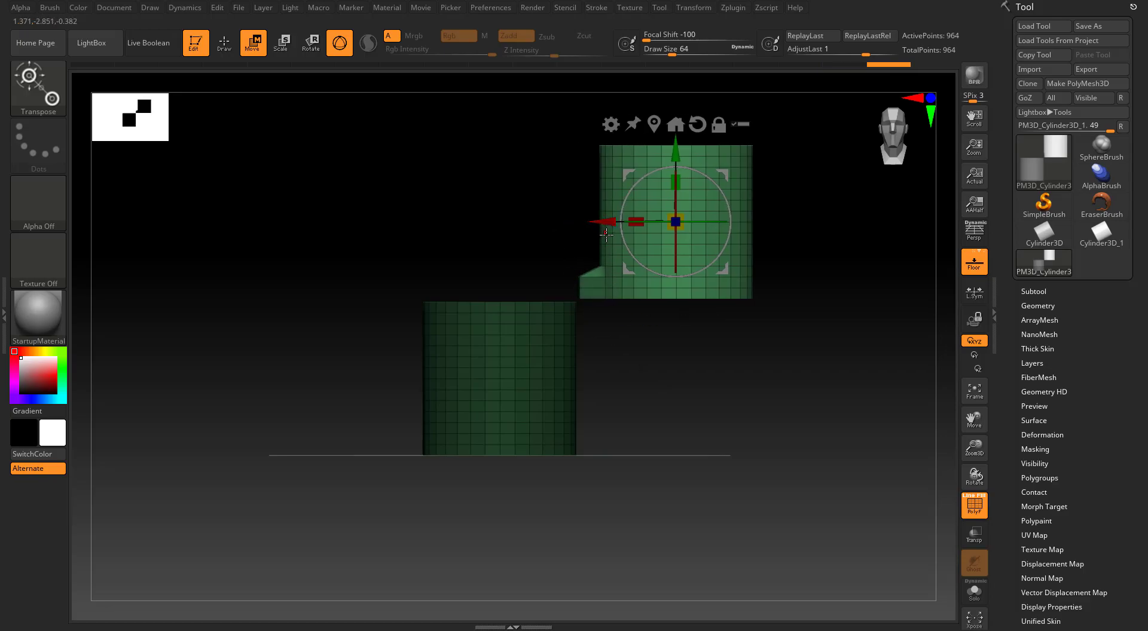
key("ctrl+z")
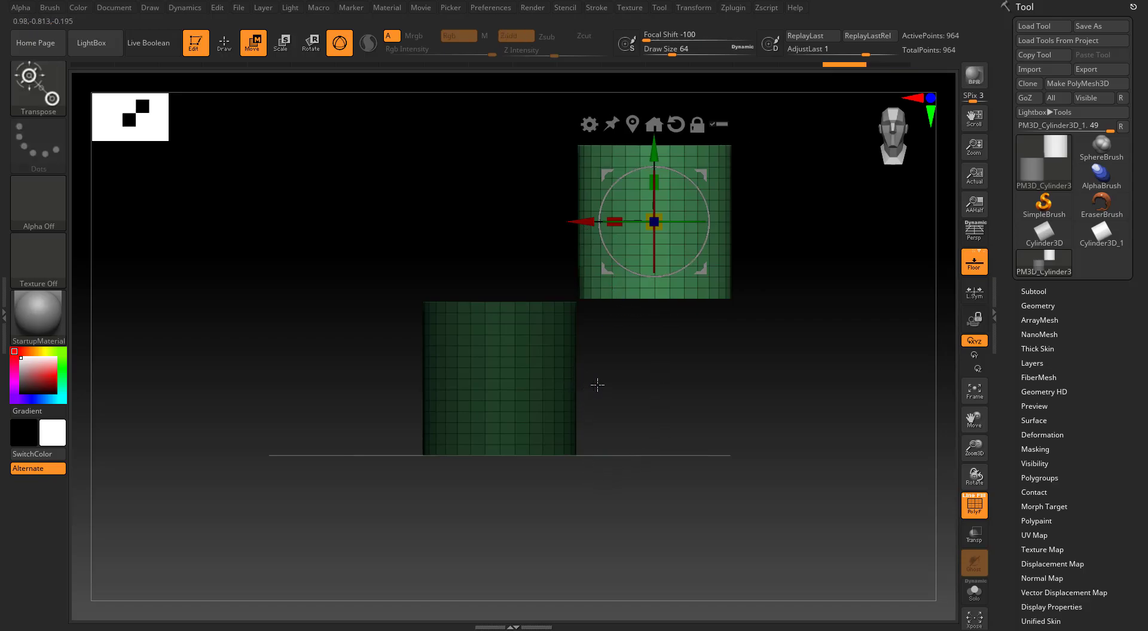
left_click(632, 396, "ctrl")
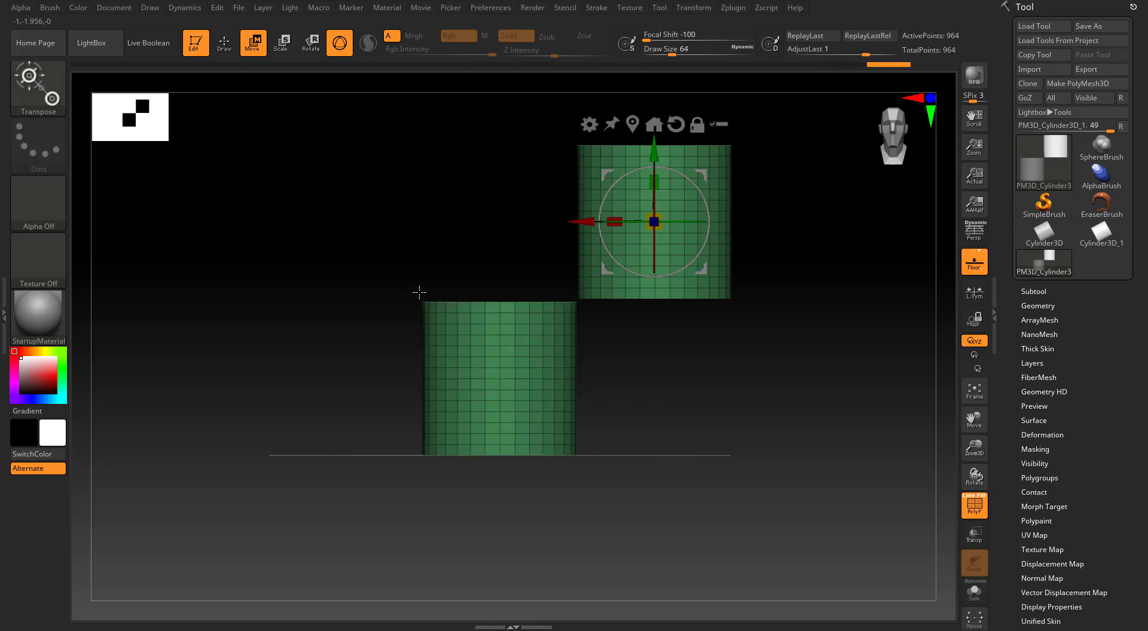
Mask the upper cylinder, turn it into its own polygroup, and leave both cylinders unmasked
key("ctrl")
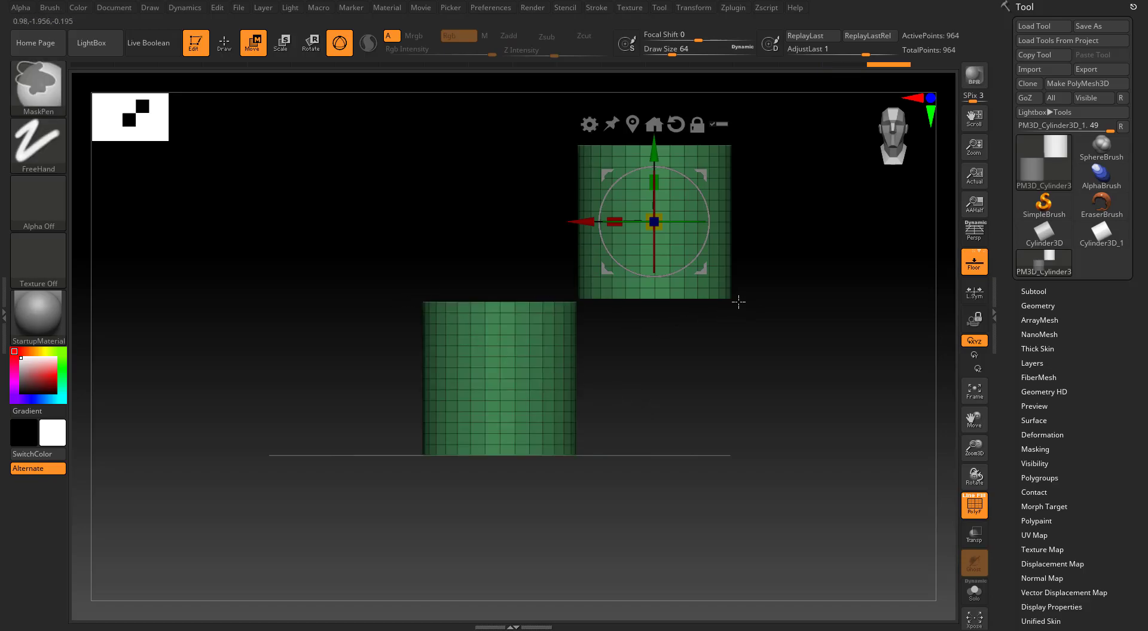
mouse_move(675, 304)
left_mouse_down("ctrl")
mouse_move(576, 279)
mouse_move(569, 133)
left_mouse_up("ctrl")
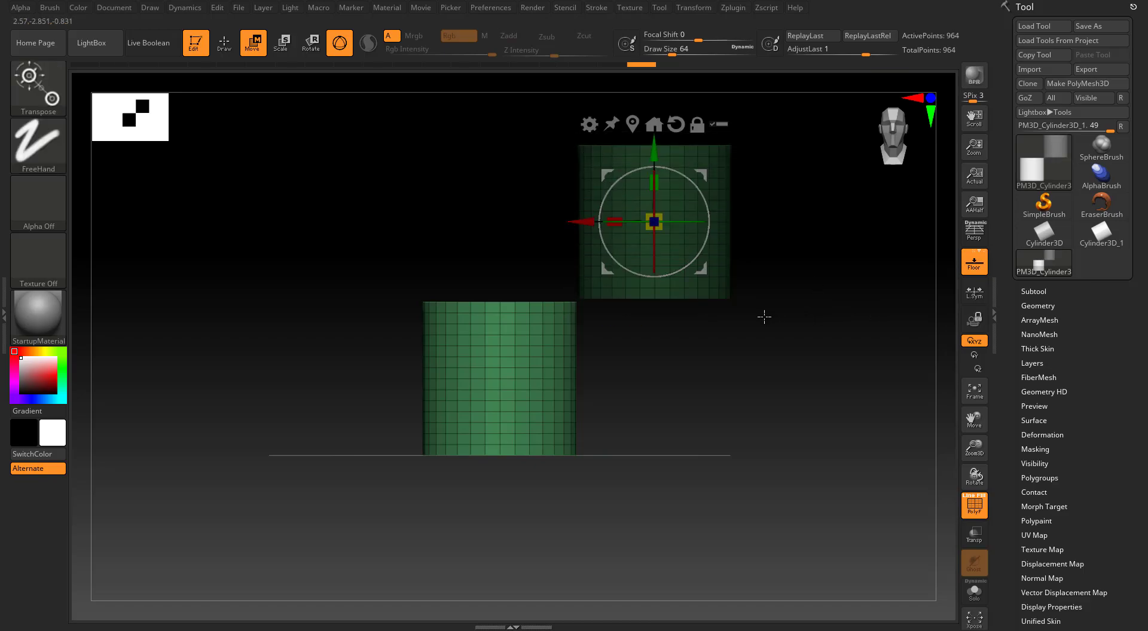
key("ctrl+w")
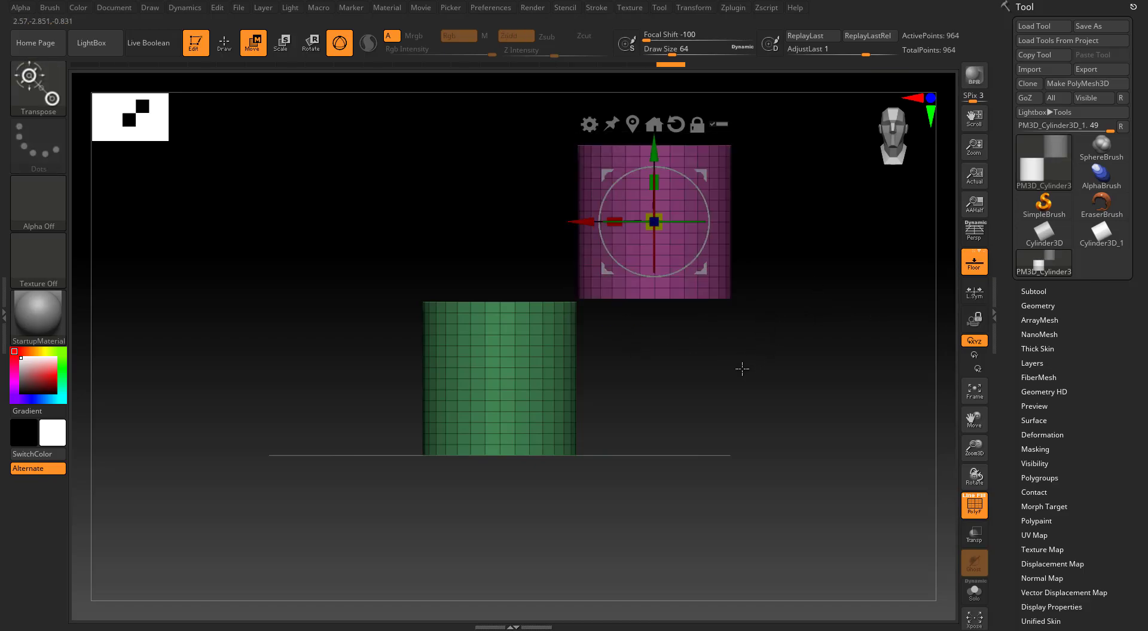
left_click_drag(678, 371, 731, 391)
mouse_move(585, 232)
left_mouse_down()
mouse_move(537, 232)
mouse_move(584, 240)
left_mouse_up()
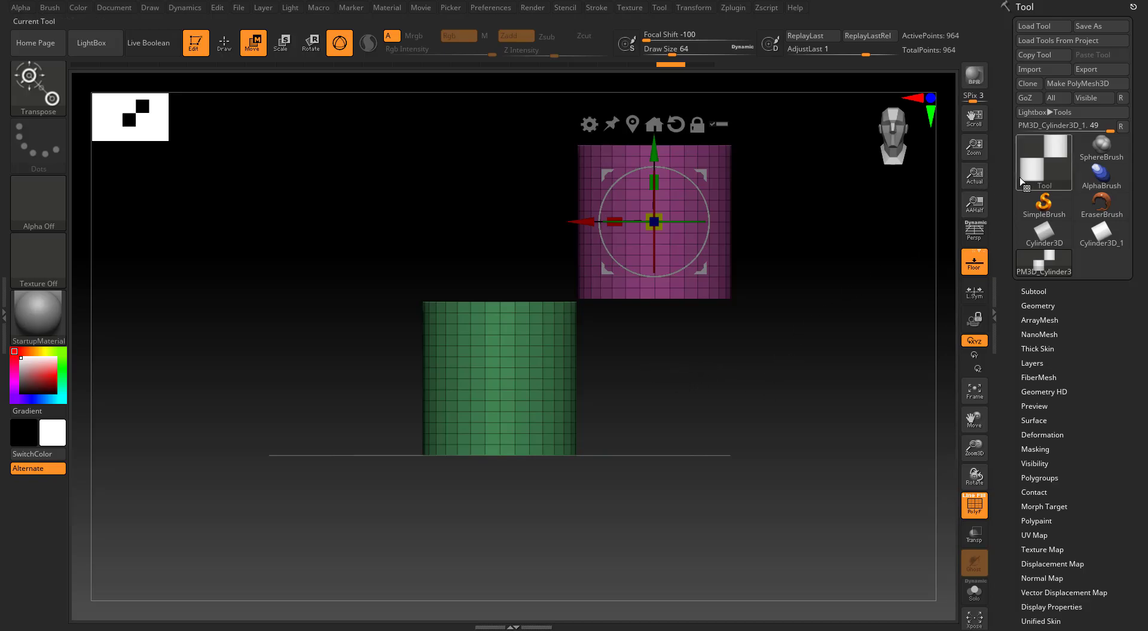
Switch to the SimpleBrush, clear the cylinders off the canvas and pick the Cube3D primitive
left_click(1044, 160)
left_click(630, 290)
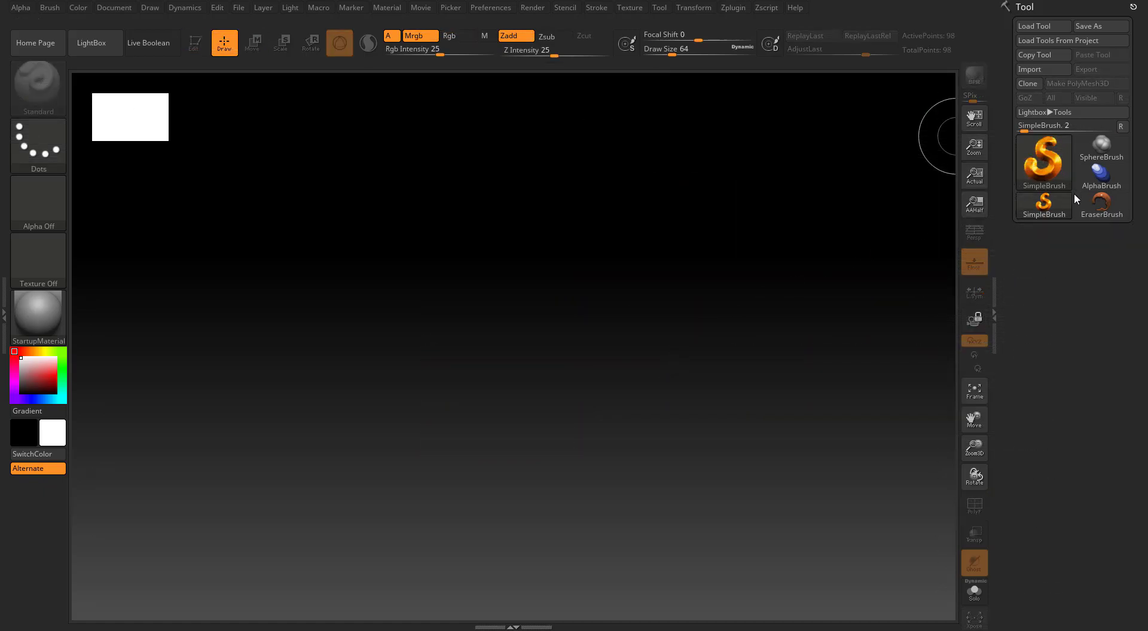
left_click(1046, 175)
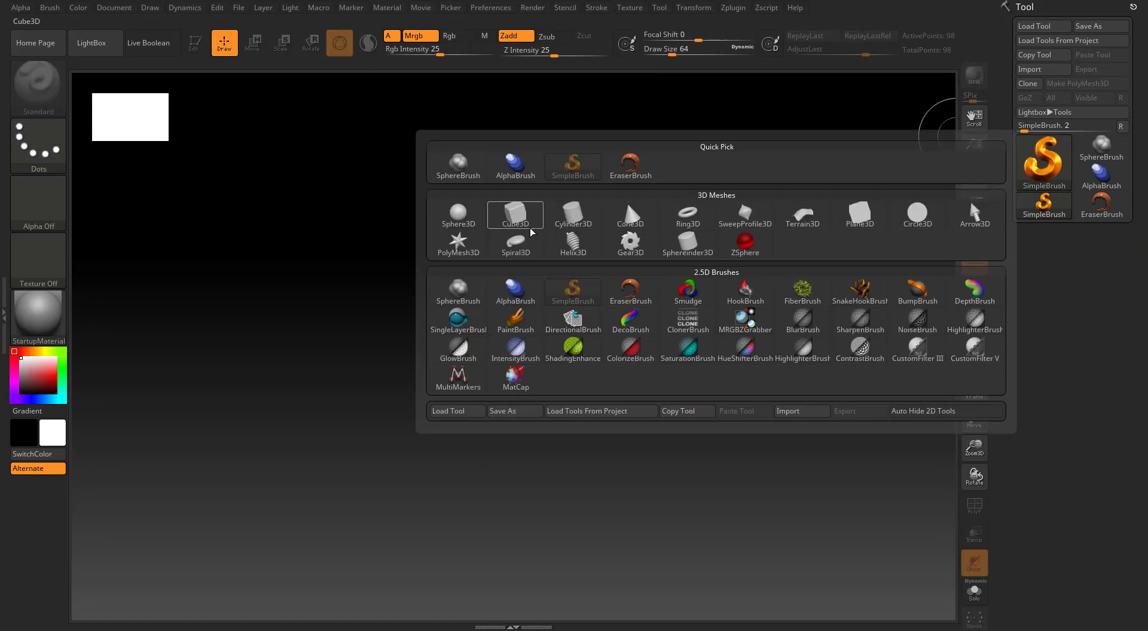
left_click(515, 213)
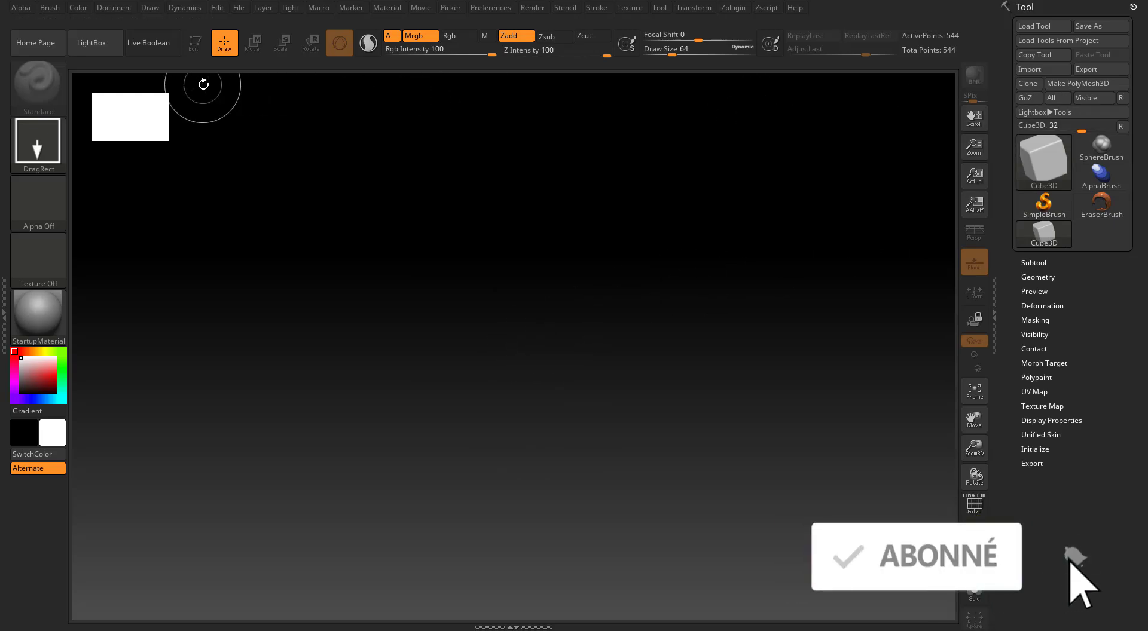
Draw the cube on the canvas, enter Edit mode and convert it to a PolyMesh3D
left_click_drag(339, 325, 528, 307)
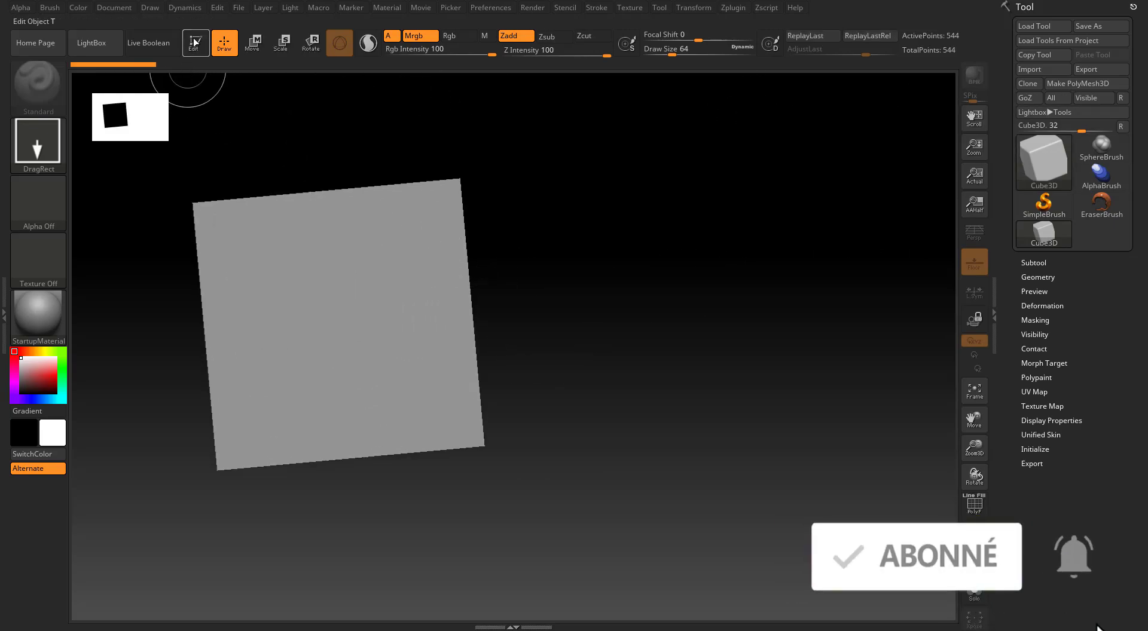
left_click(193, 43)
left_click(1073, 84)
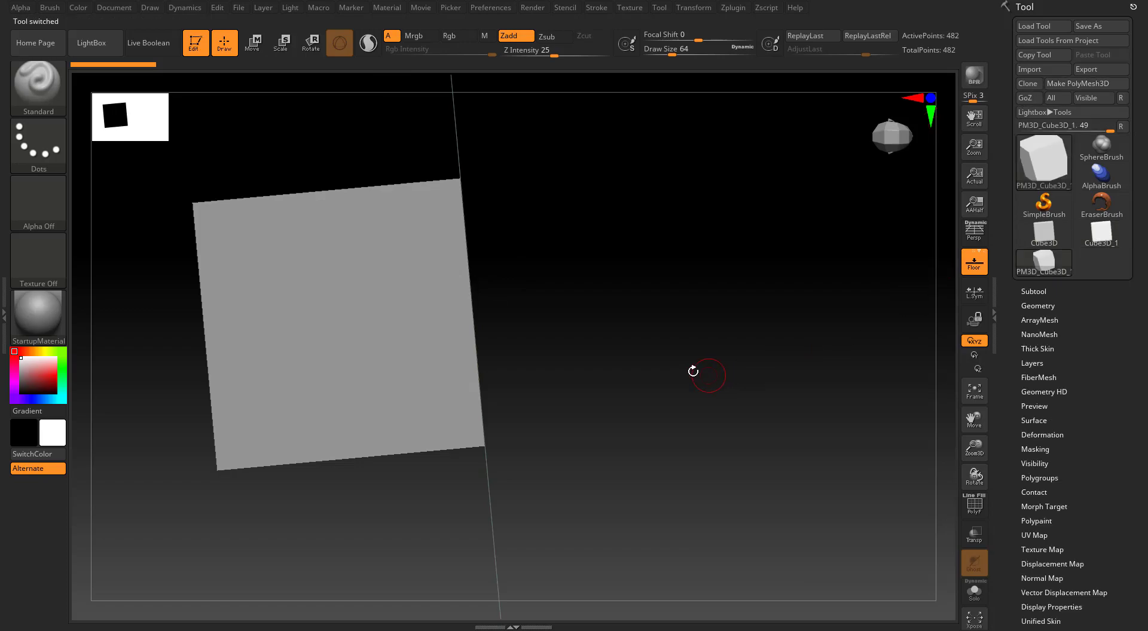
Reinitialize the mesh as a QCube with X, Y and Z Res set to 4 and display its polyframe
scroll(1025, 525, "down", 5)
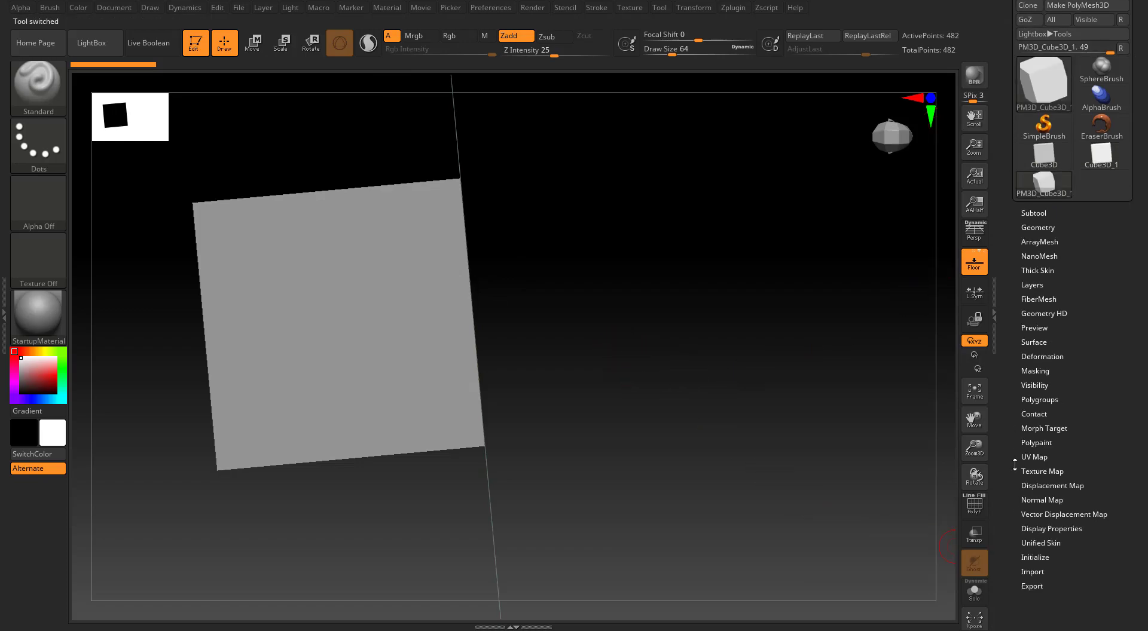
left_click(1037, 464)
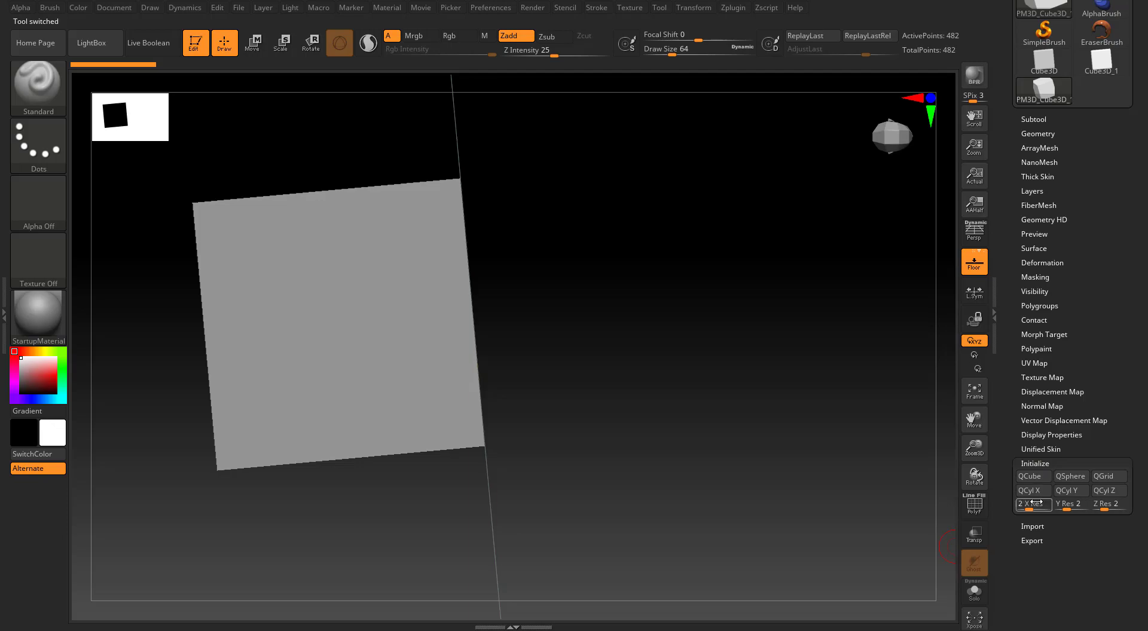
left_click_drag(1030, 508, 1034, 510)
left_click_drag(1067, 510, 1106, 511)
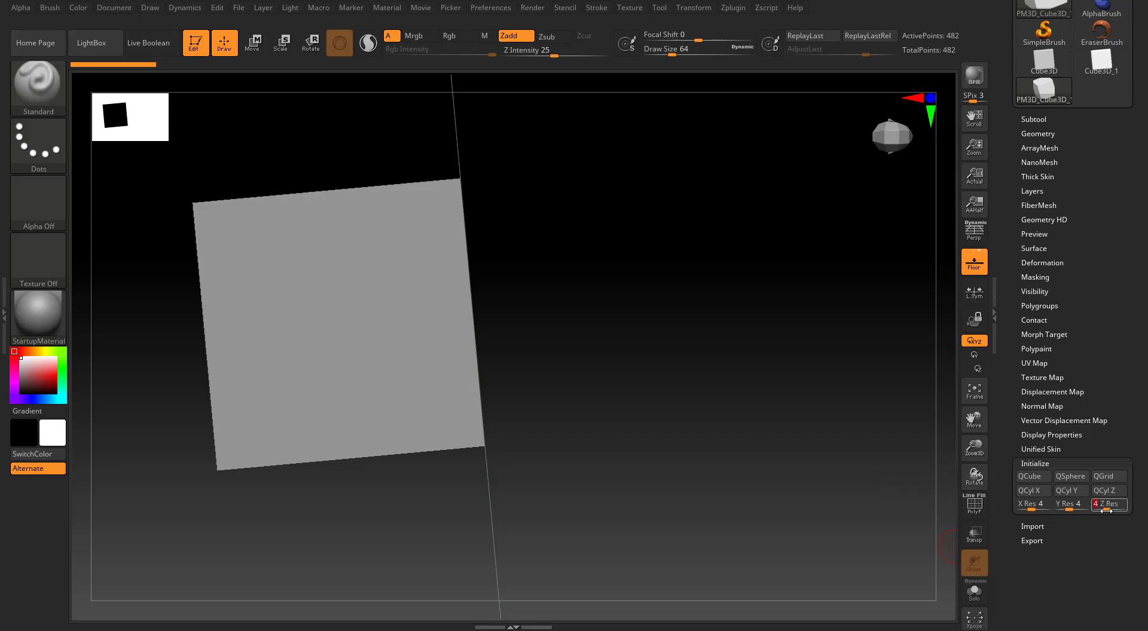
left_click(1032, 476)
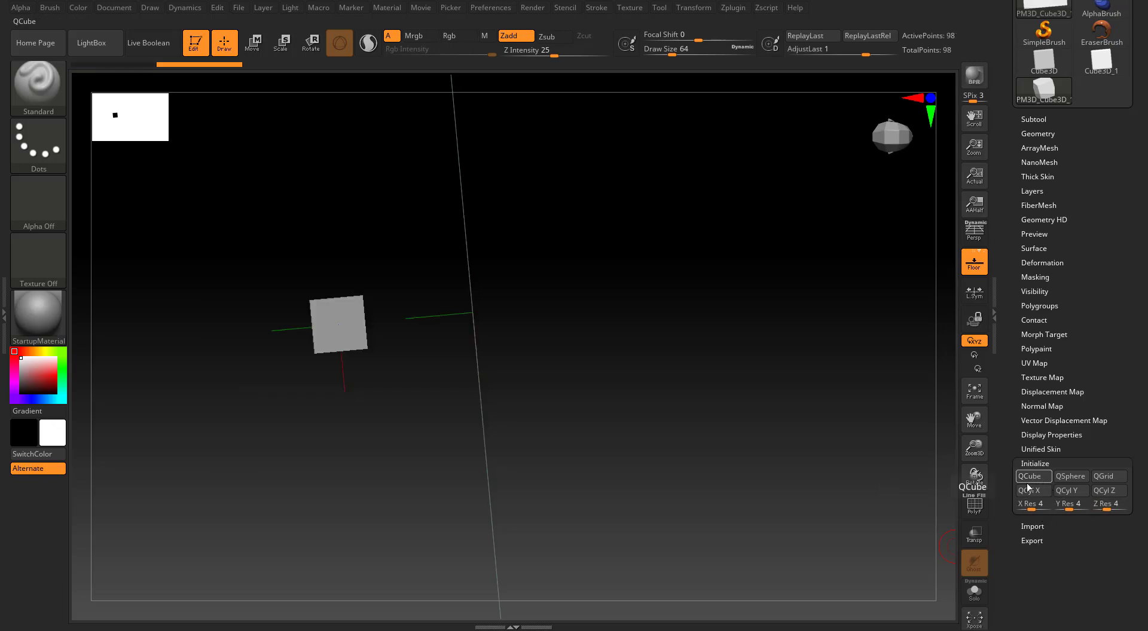
left_click(974, 506)
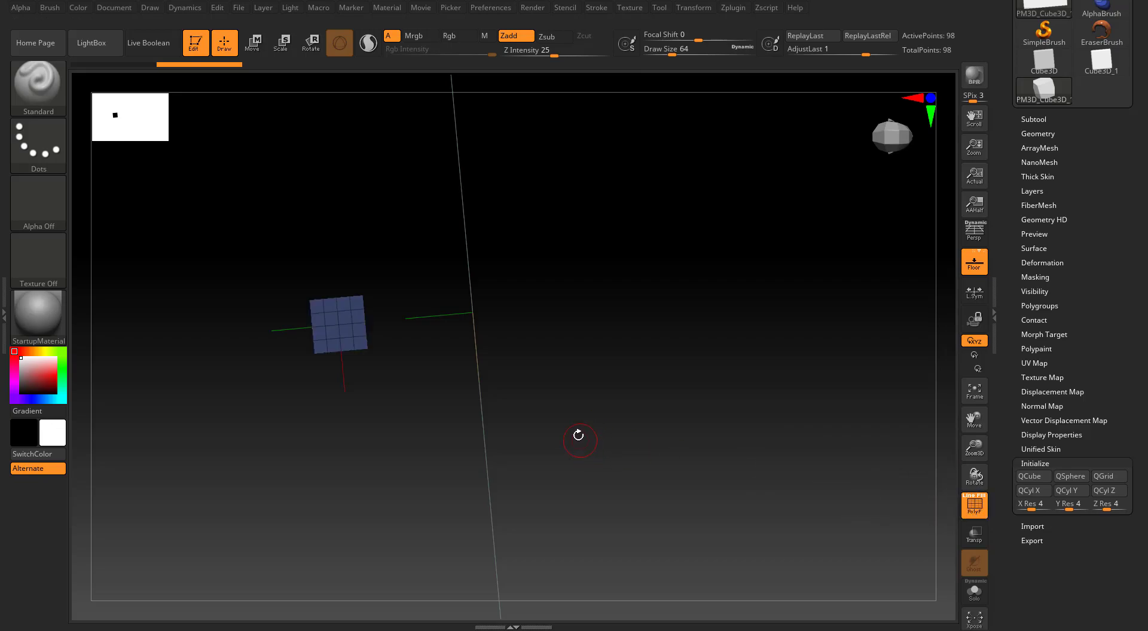
Enlarge the cube in a front-facing view and hide the floor grid
left_click_drag(515, 356, 674, 259)
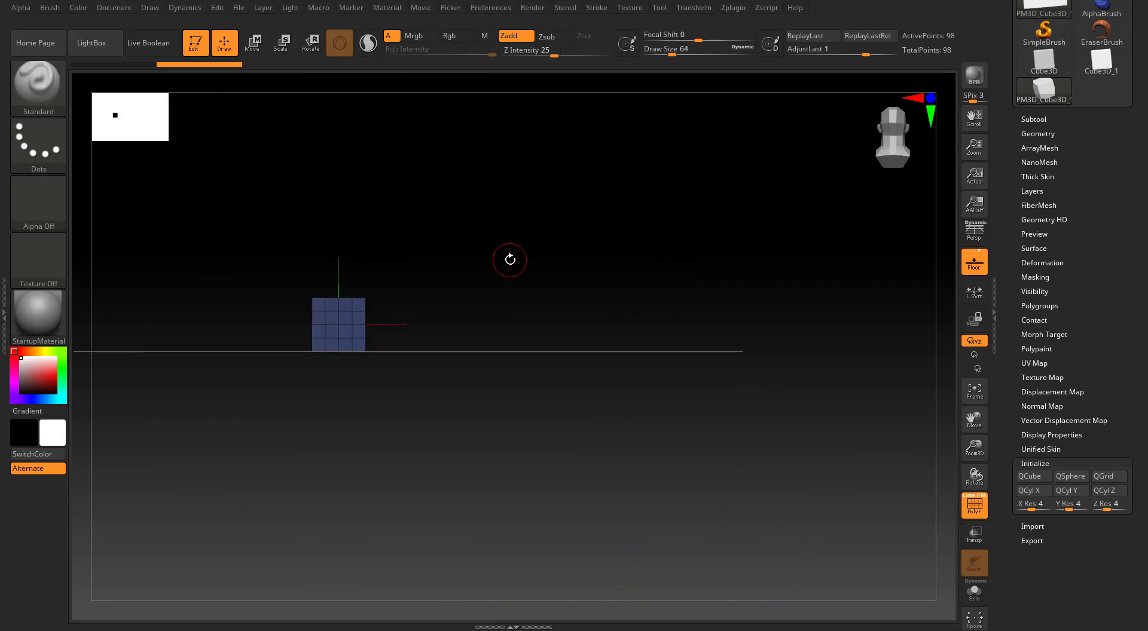
mouse_move(484, 277)
left_mouse_down("alt")
mouse_move(623, 327)
mouse_move(610, 380)
mouse_move(641, 503)
left_mouse_up("alt")
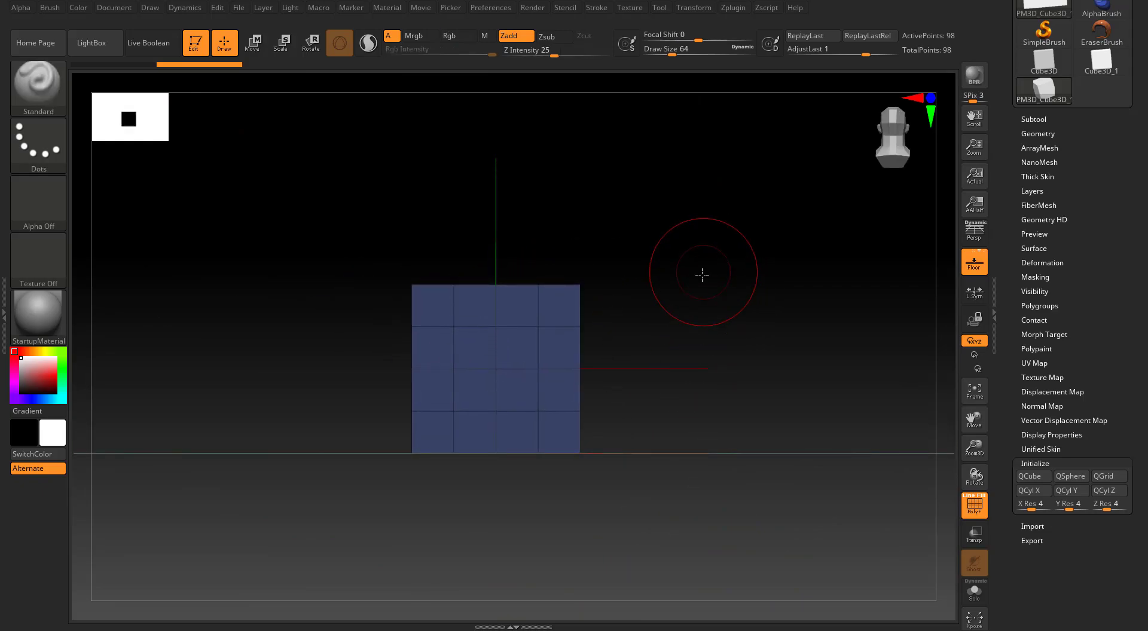
left_click_drag(703, 272, 700, 284)
left_click_drag(612, 215, 584, 269)
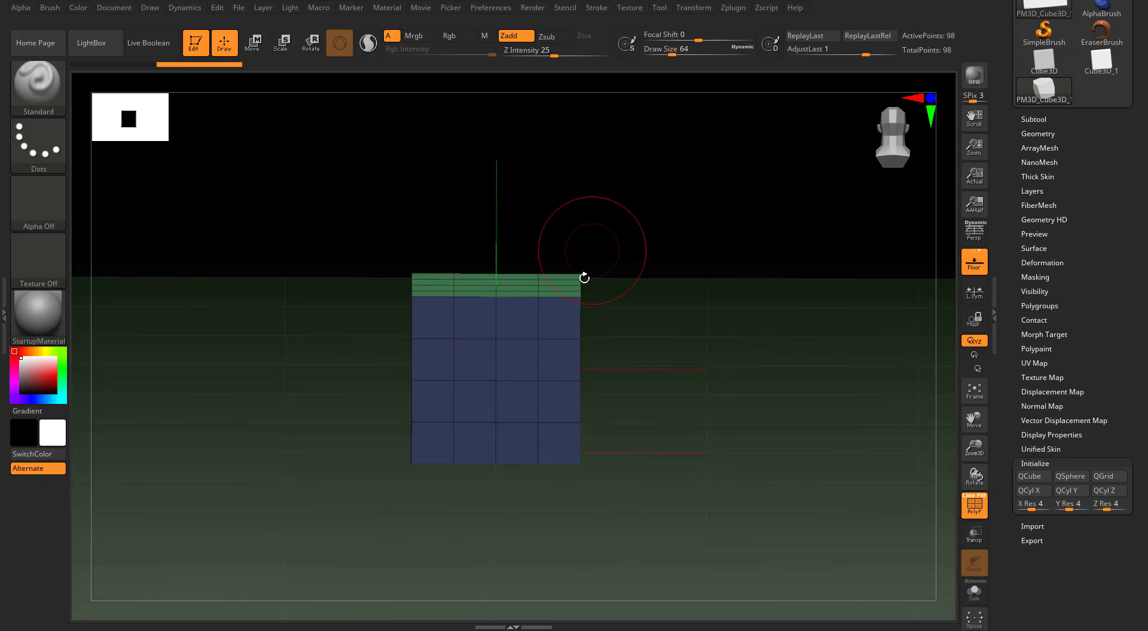
left_click(974, 262)
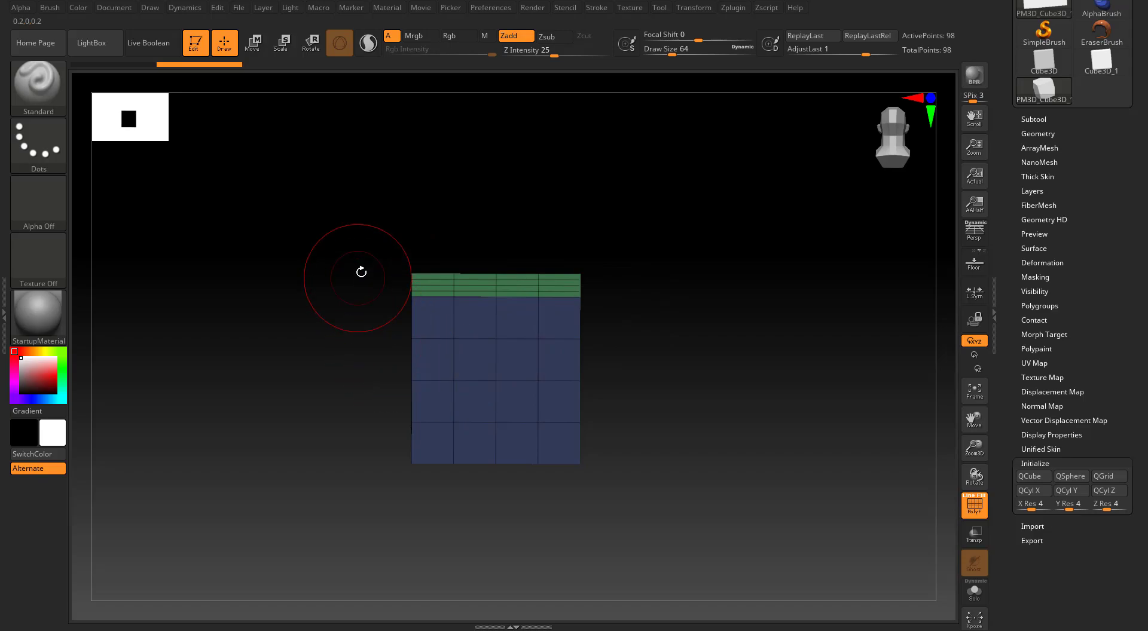
Mask the lower three rows of the cube, leaving the top row and top face unmasked
mouse_move(333, 332)
left_mouse_down("ctrl")
mouse_move(443, 486)
mouse_move(669, 521)
left_mouse_up("ctrl")
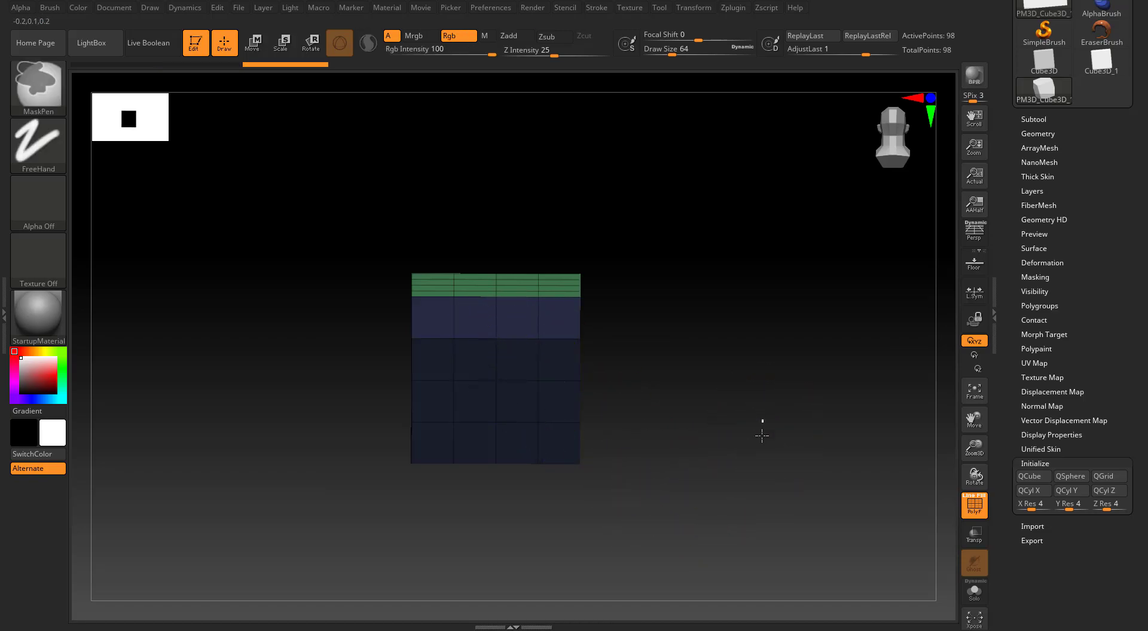
left_click_drag(758, 419, 607, 441, "ctrl")
mouse_move(341, 231)
left_mouse_down("ctrl")
mouse_move(556, 323)
mouse_move(657, 326)
left_mouse_up("ctrl")
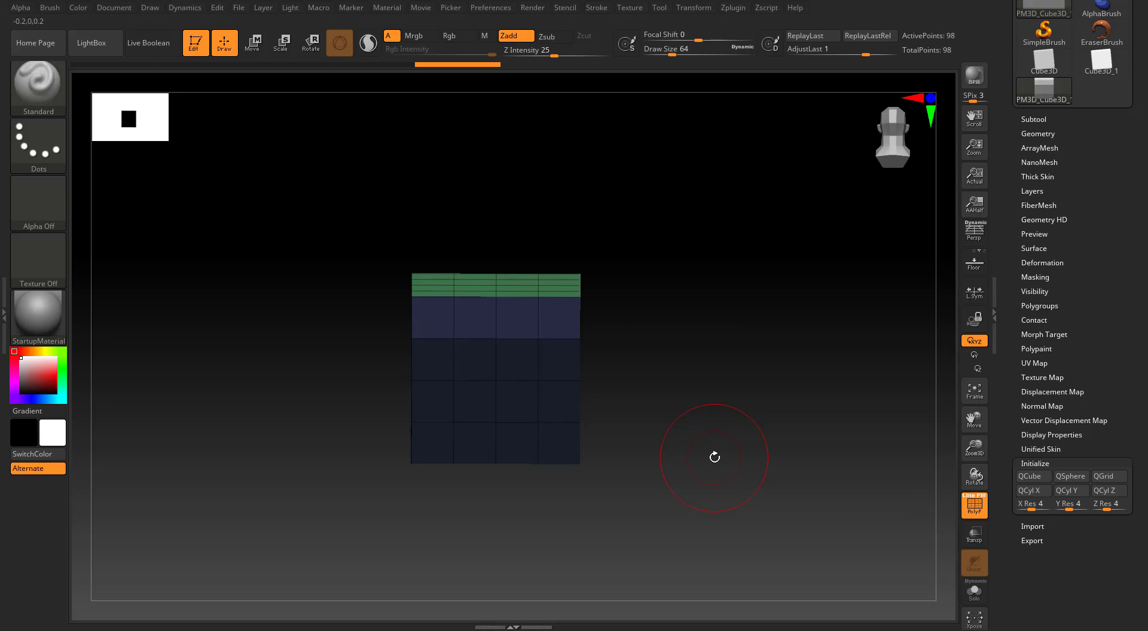
Distort the unmasked top of the cube with the Noise deformation and check the uneven surface from several angles
left_click(1043, 263)
left_click_drag(1064, 468, 1094, 467)
left_click_drag(700, 355, 717, 382)
mouse_move(698, 278)
left_mouse_down()
mouse_move(682, 259)
mouse_move(676, 272)
left_mouse_up()
key("shift")
mouse_move(691, 344)
left_mouse_down("shift")
mouse_move(687, 361)
mouse_move(684, 325)
mouse_move(666, 343)
mouse_move(666, 382)
mouse_move(661, 341)
mouse_move(671, 349)
left_mouse_up("shift")
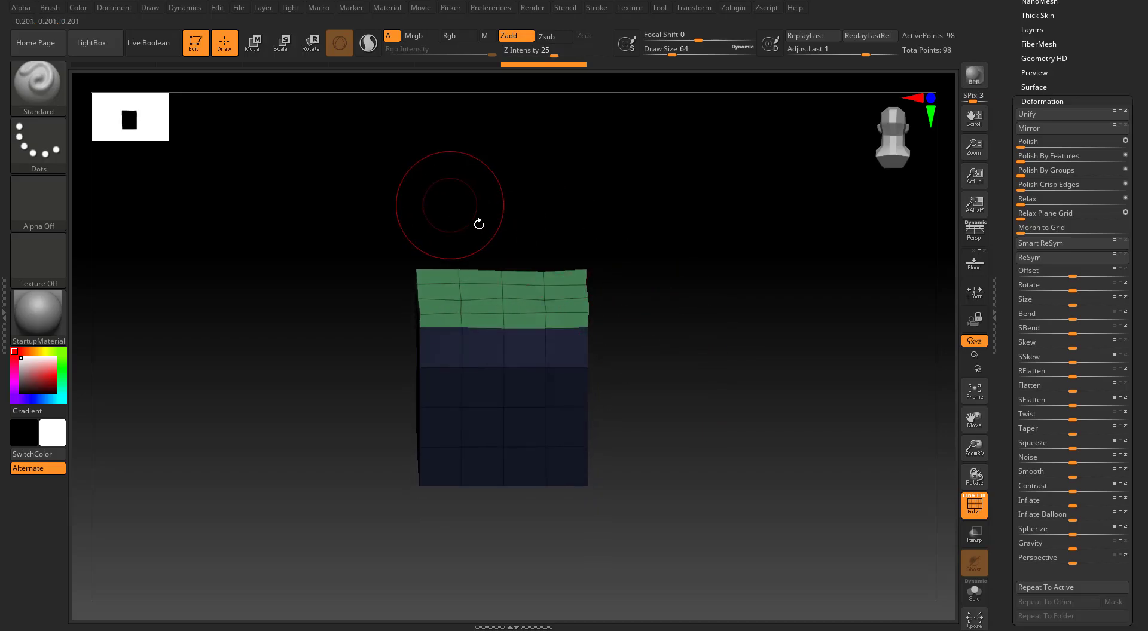
left_click_drag(454, 210, 730, 297, "shift")
left_click_drag(640, 287, 687, 298)
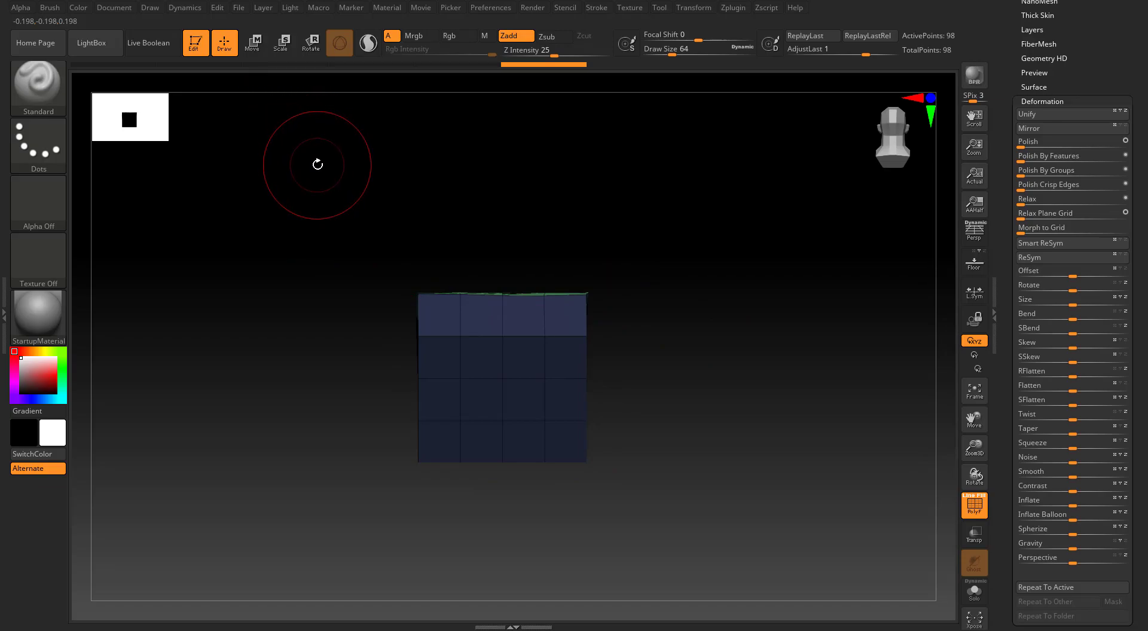
Activate the Move gizmo, place its pivot on the cube's uneven top edge and reset its orientation
key("w")
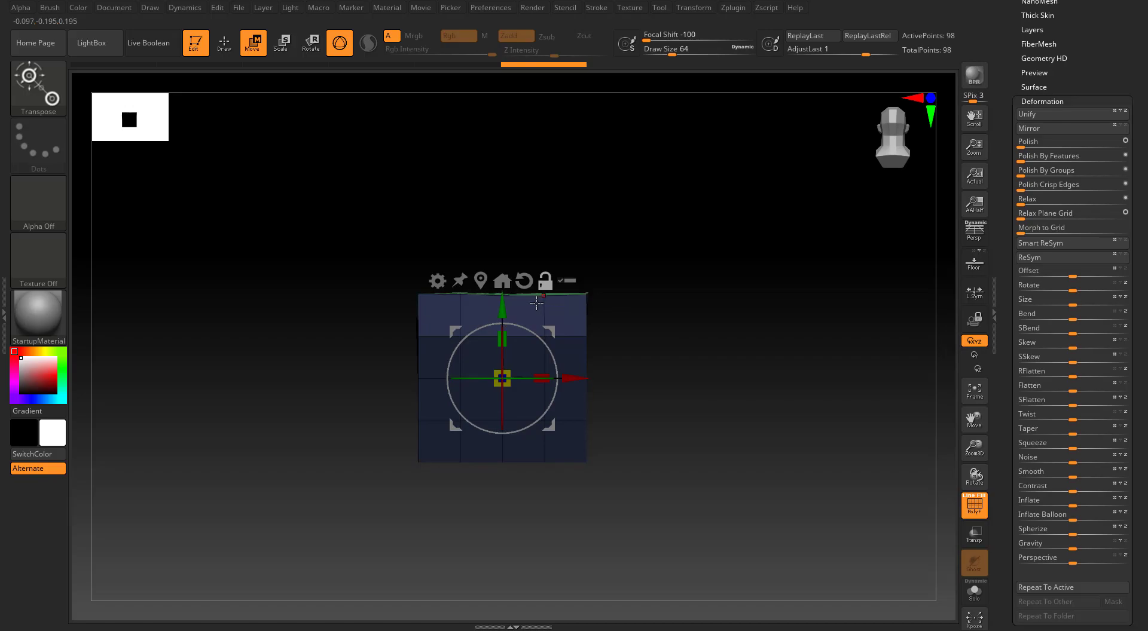
left_click_drag(682, 309, 663, 274, "alt")
left_click_drag(656, 332, 797, 272, "alt")
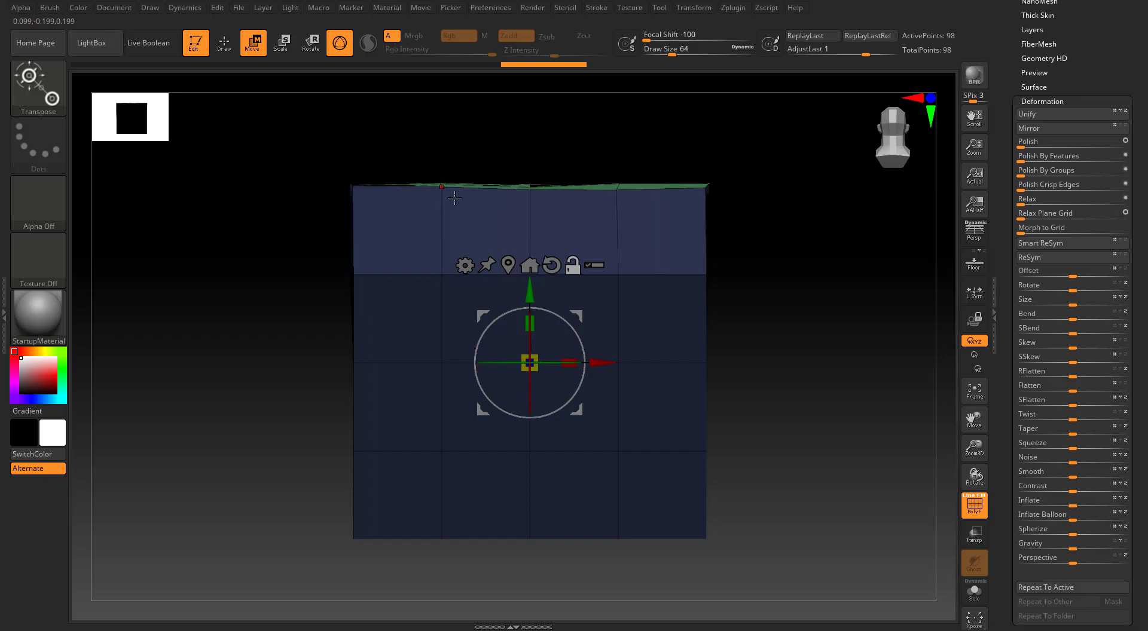
left_click(617, 190)
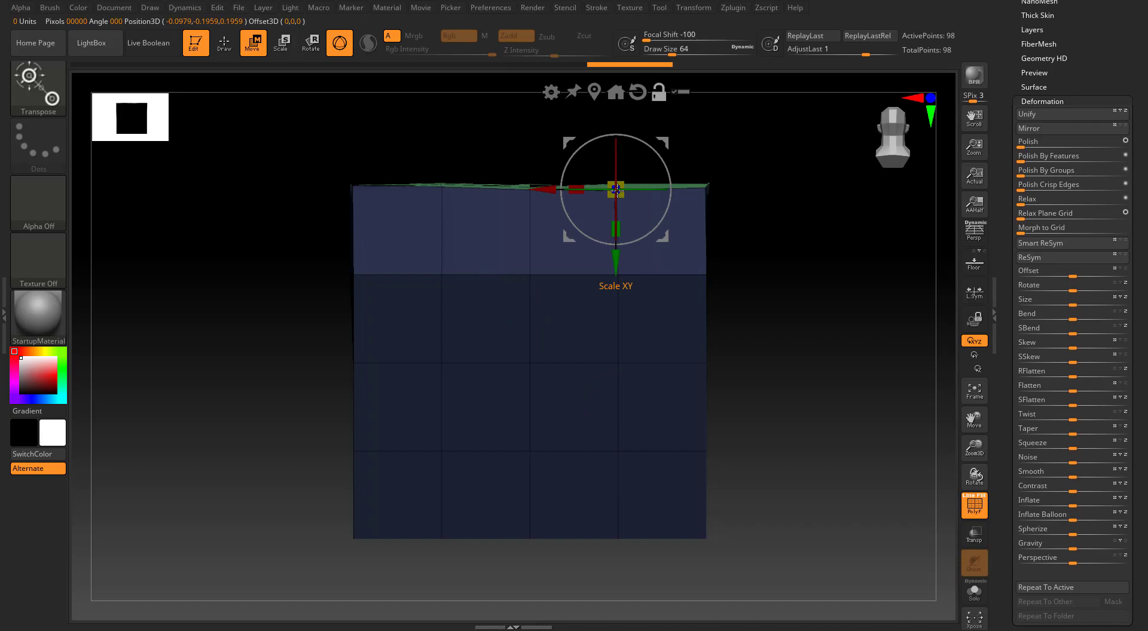
left_click(638, 92)
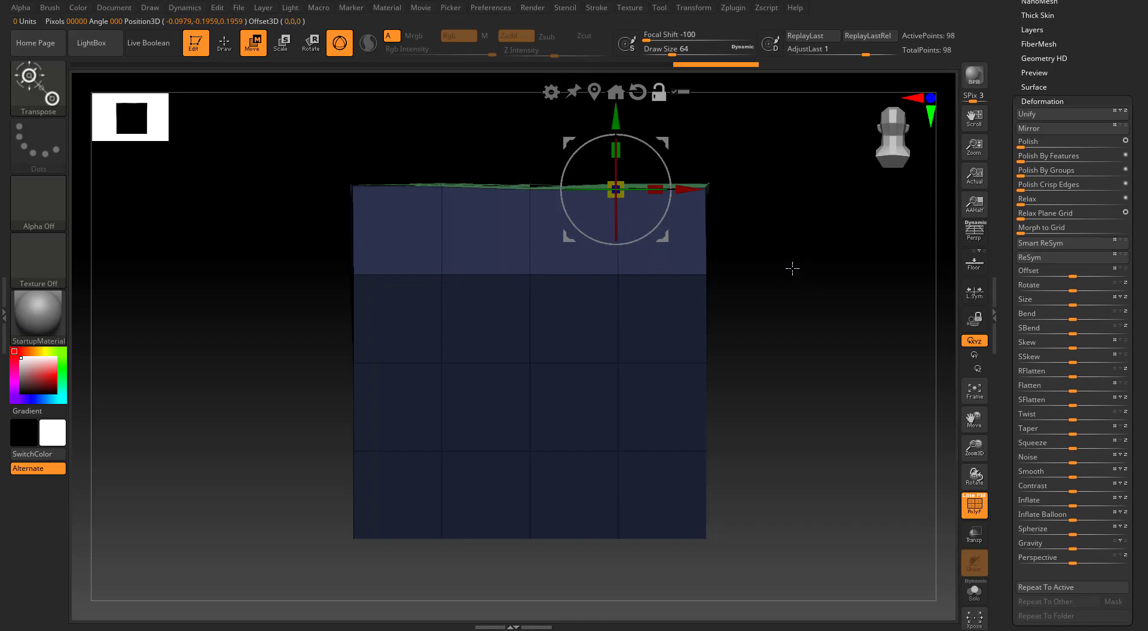
Flatten the cube's uneven top face by repeatedly scaling it down along Y with the gizmo
left_click_drag(777, 251, 805, 307)
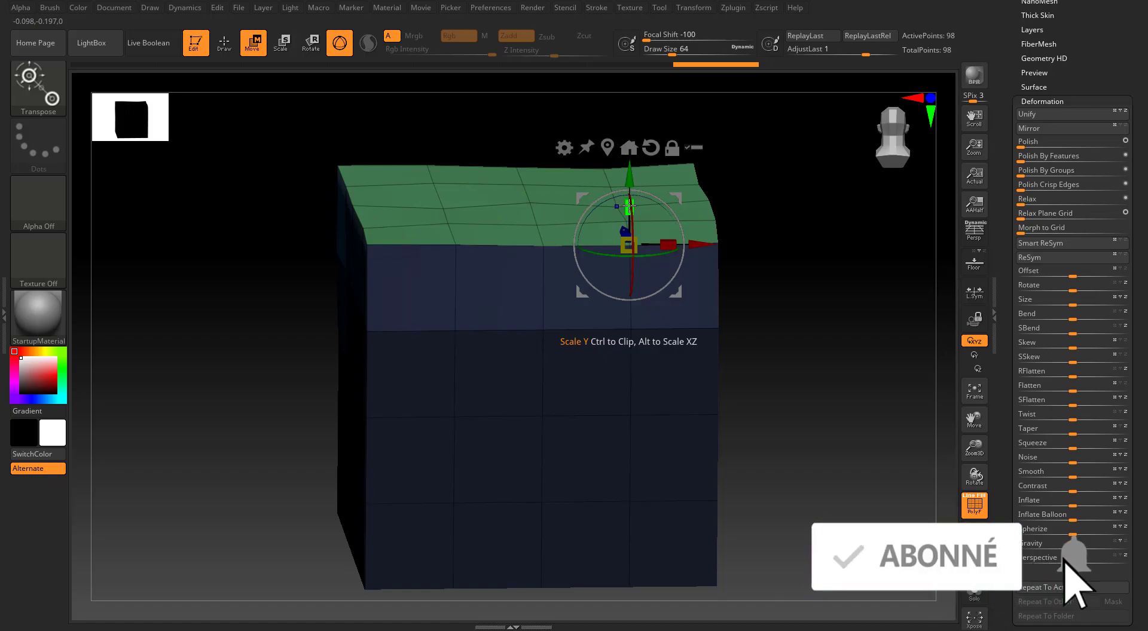
left_click_drag(629, 206, 626, 395)
left_click_drag(617, 516, 617, 523)
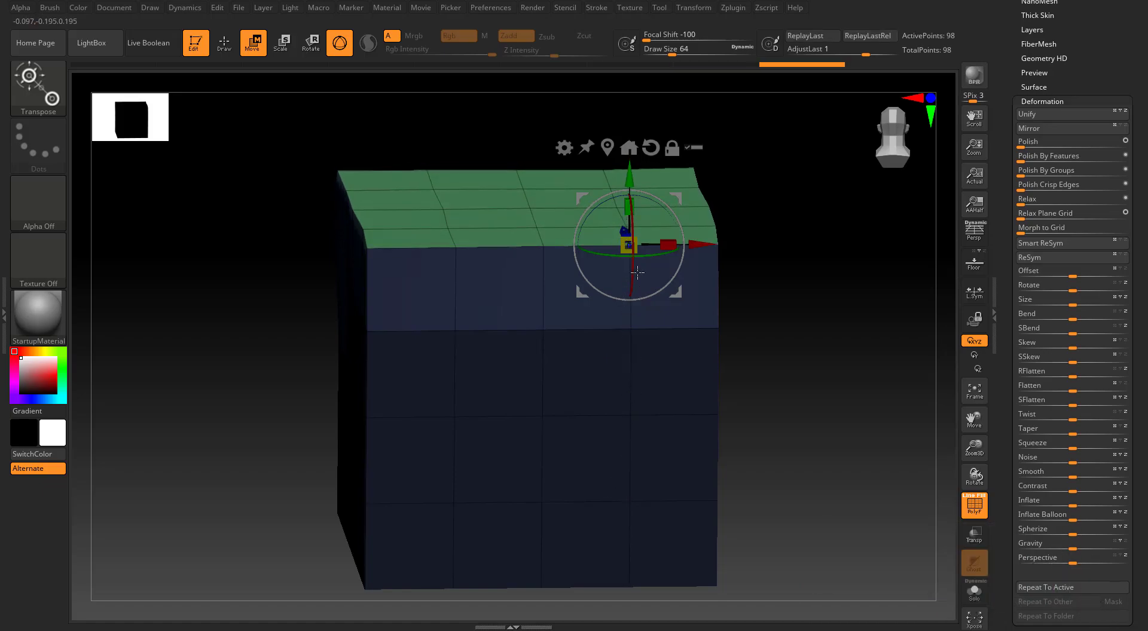
left_click_drag(629, 208, 627, 257)
left_click_drag(627, 361, 638, 441)
Examine the flattened top face and the polygons along the cube's sides from several angles
left_click_drag(817, 346, 863, 308, "shift")
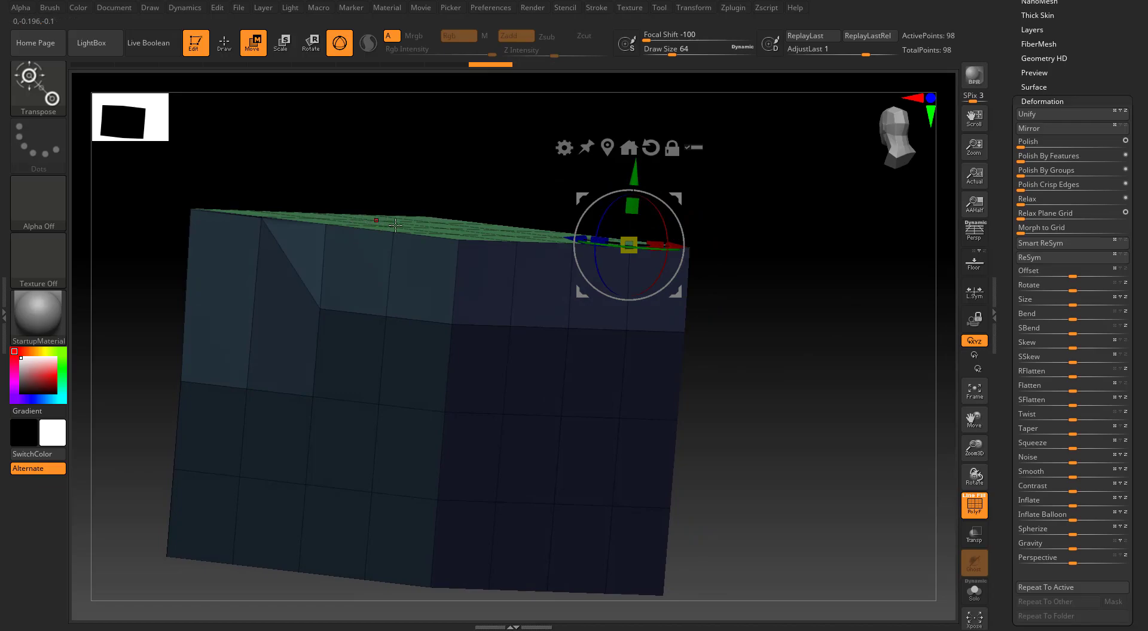
left_click_drag(771, 312, 770, 312)
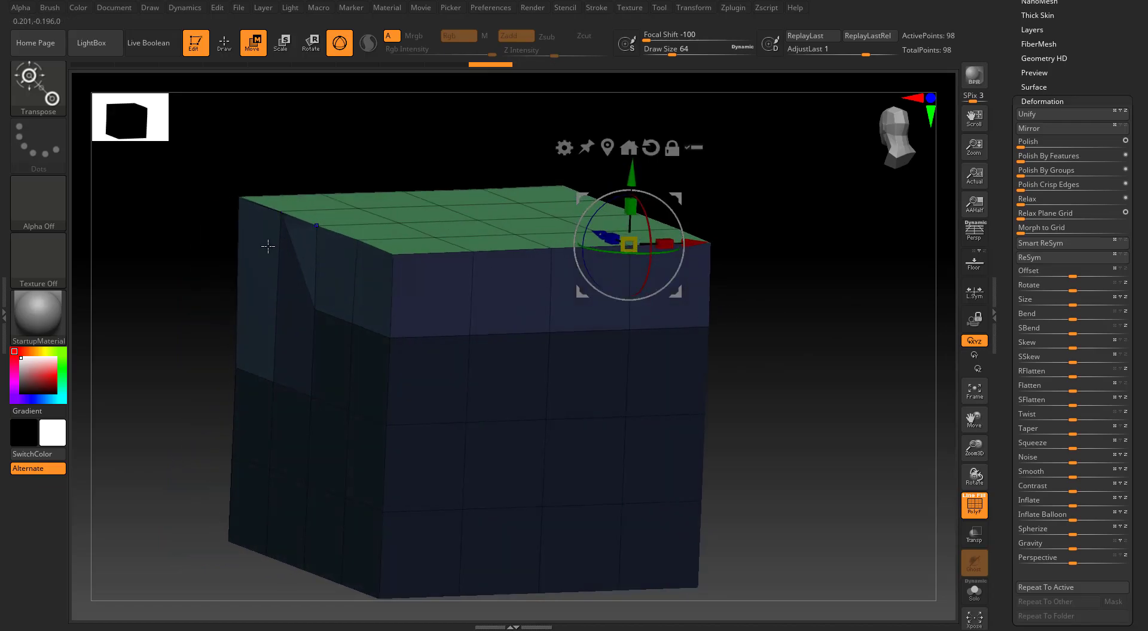
left_click(829, 348)
left_click_drag(829, 348, 794, 350)
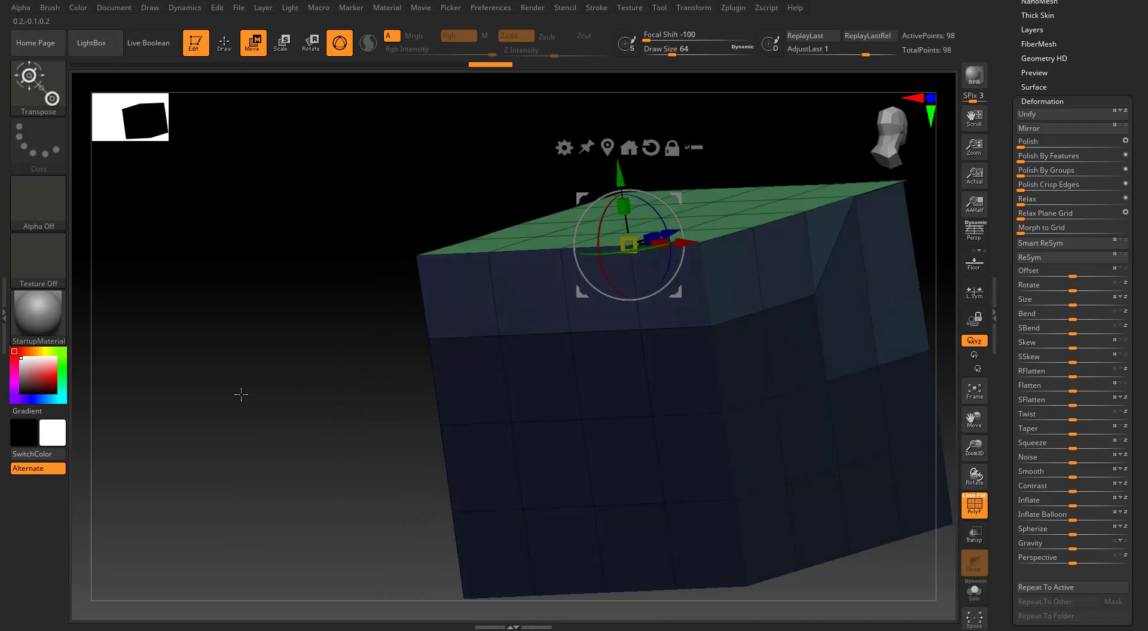
left_click_drag(254, 385, 256, 397, "shift")
left_click_drag(811, 293, 797, 235)
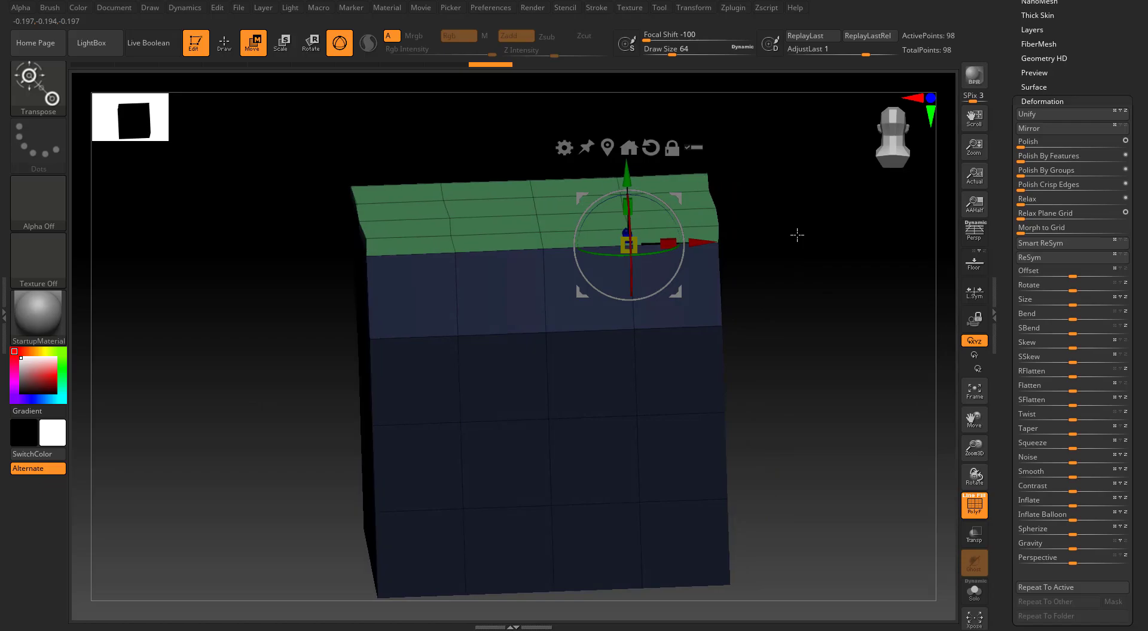
left_click_drag(824, 277, 782, 281)
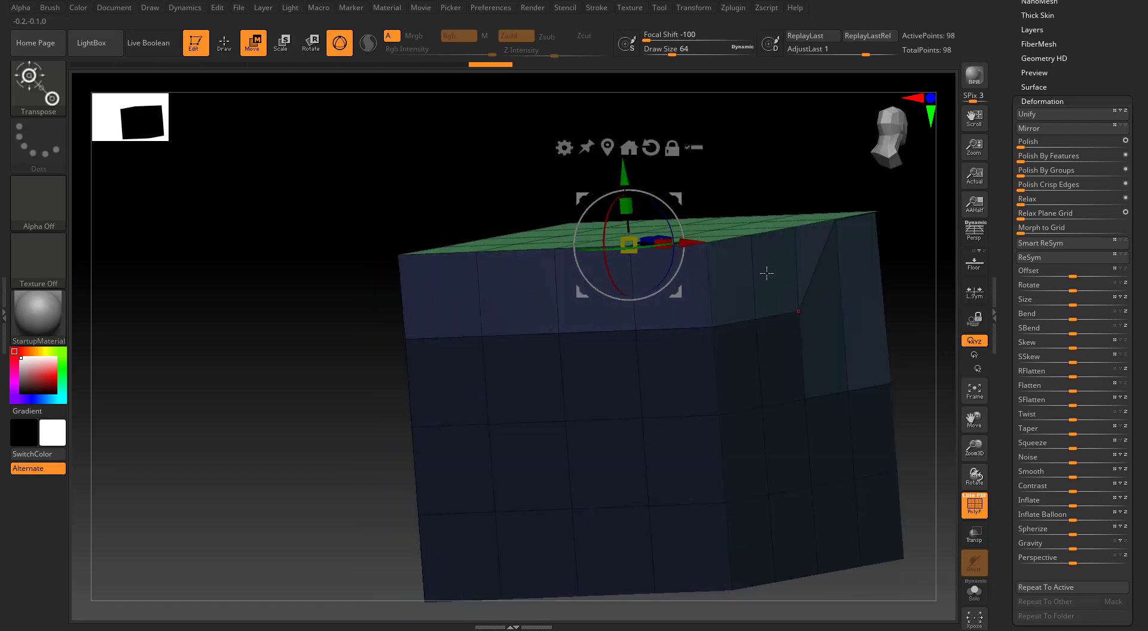
left_click_drag(217, 334, 289, 315)
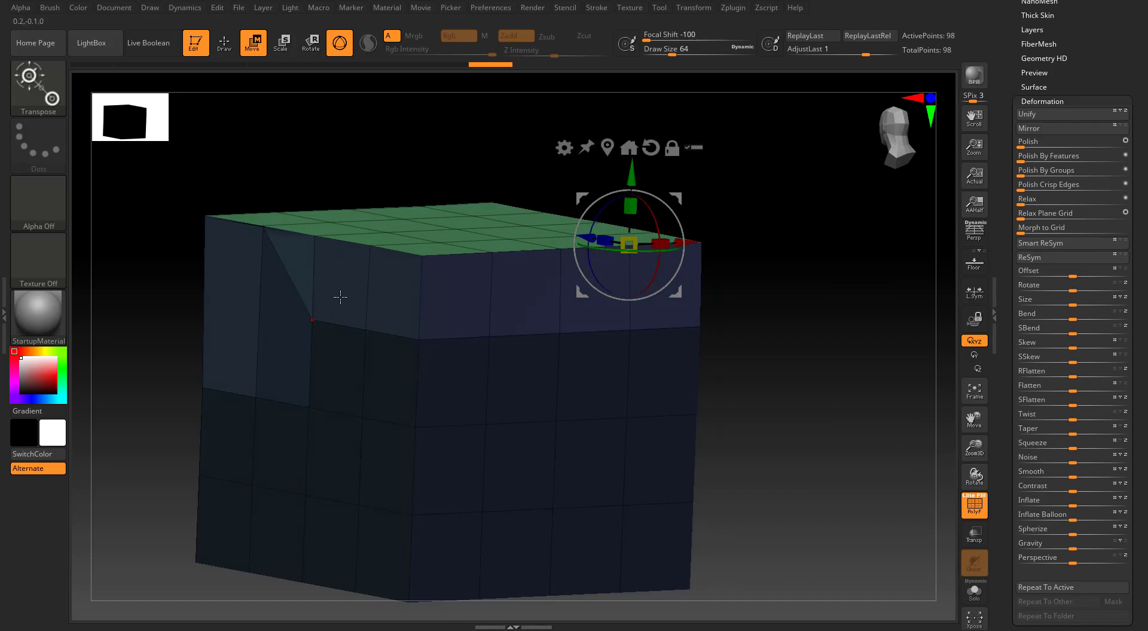
left_click_drag(785, 329, 813, 328)
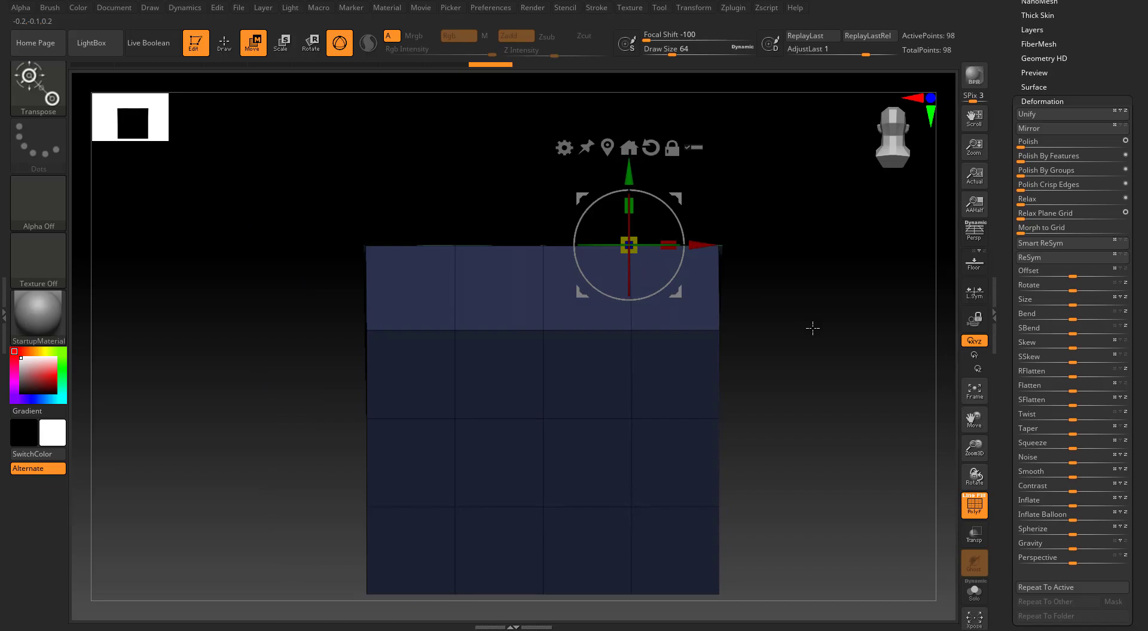